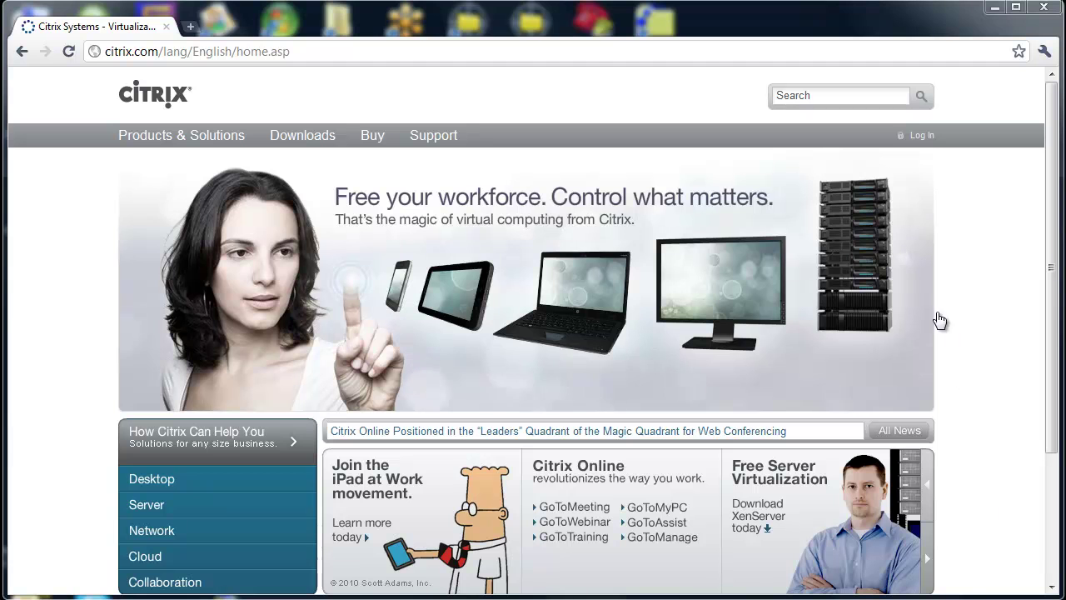
- Sign in to My Citrix with the account username and password
left_click(925, 139)
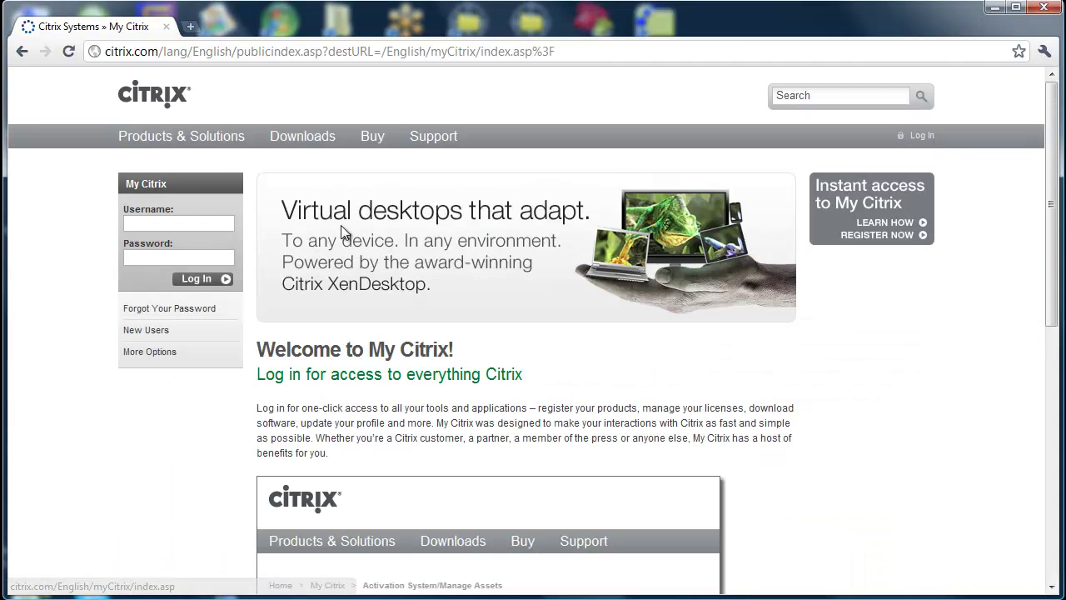
left_click(217, 220)
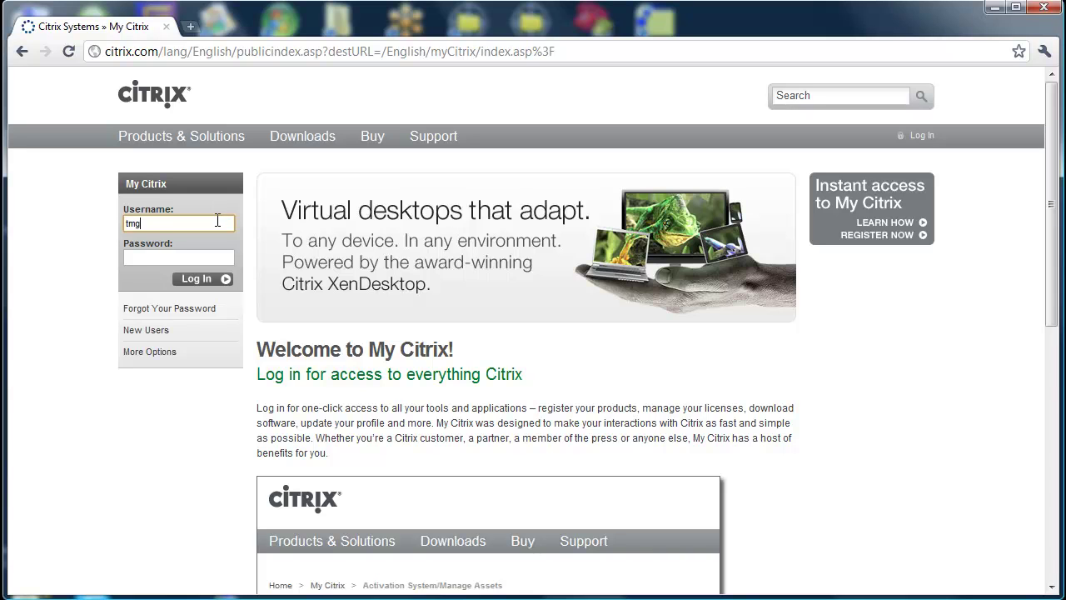
key("Tab")
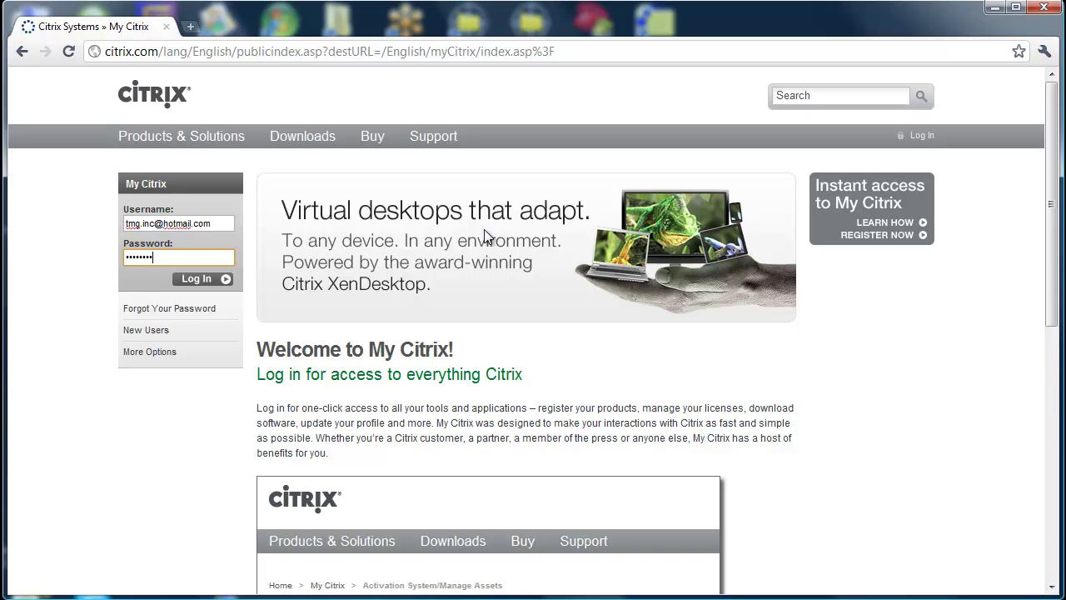
left_click(194, 280)
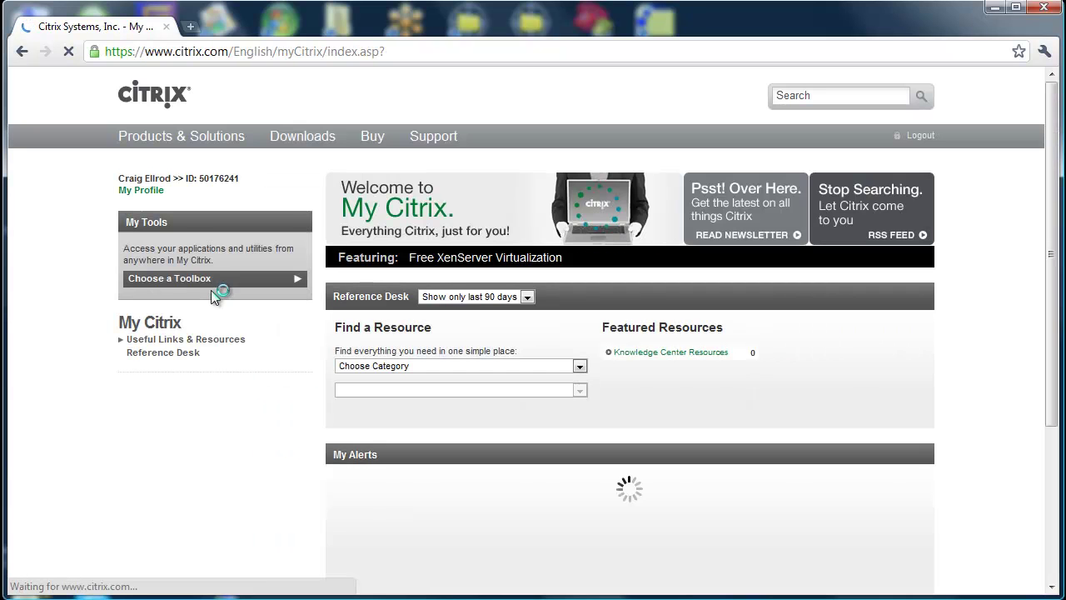
- Go to Citrix Downloads and choose NetScaler as the product
mouse_move(210, 290)
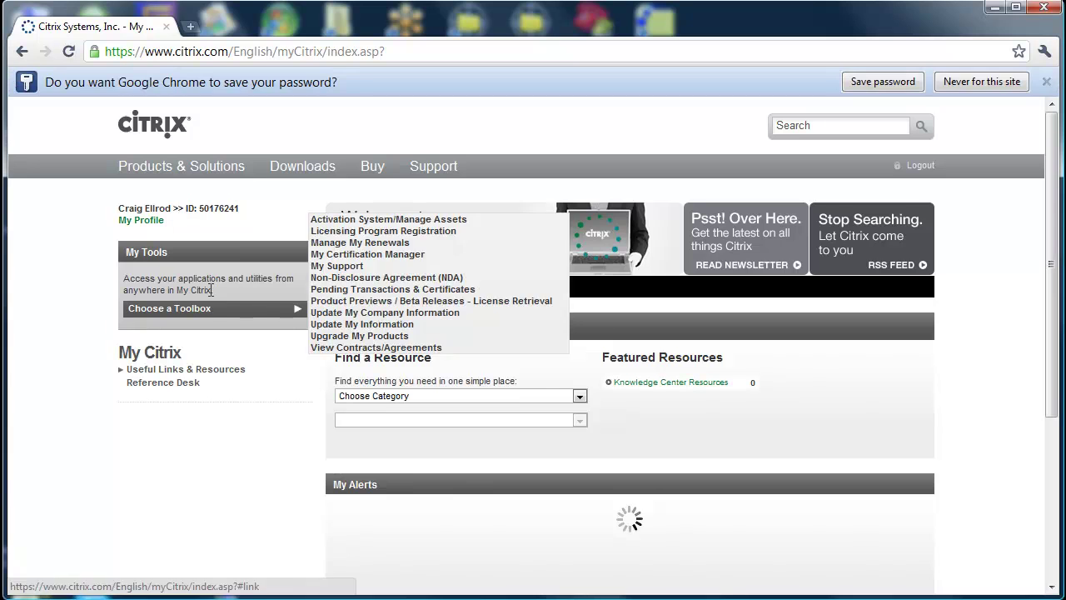
left_click(315, 174)
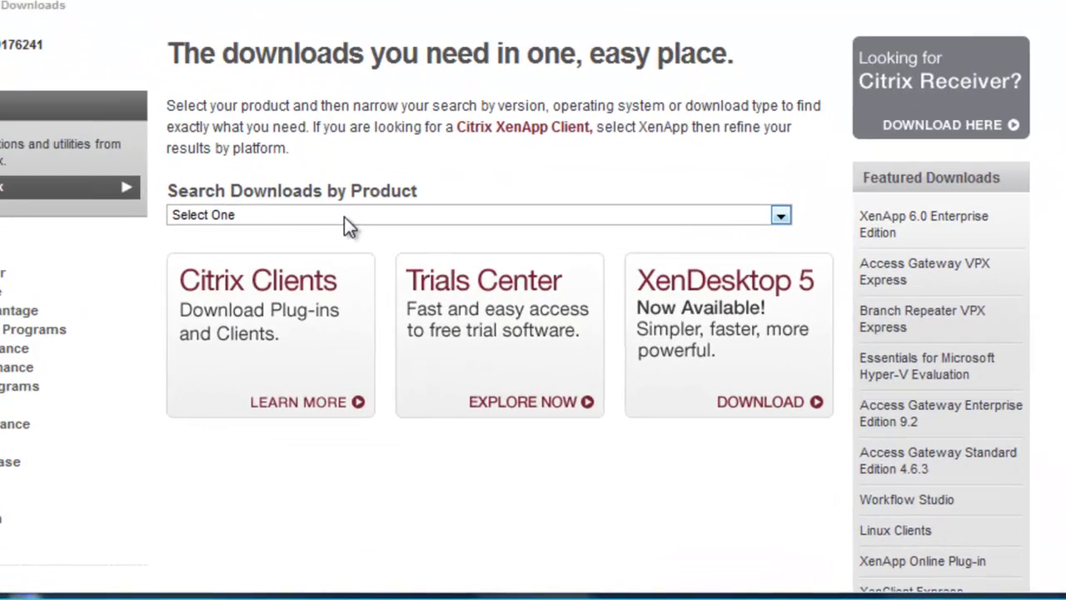
left_click(460, 329)
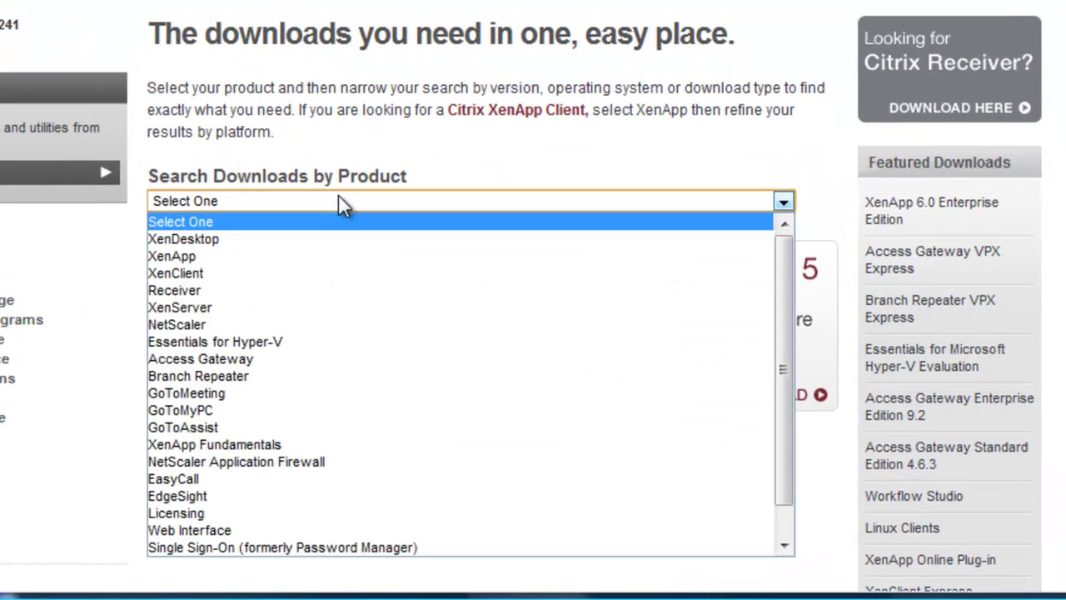
left_click(201, 324)
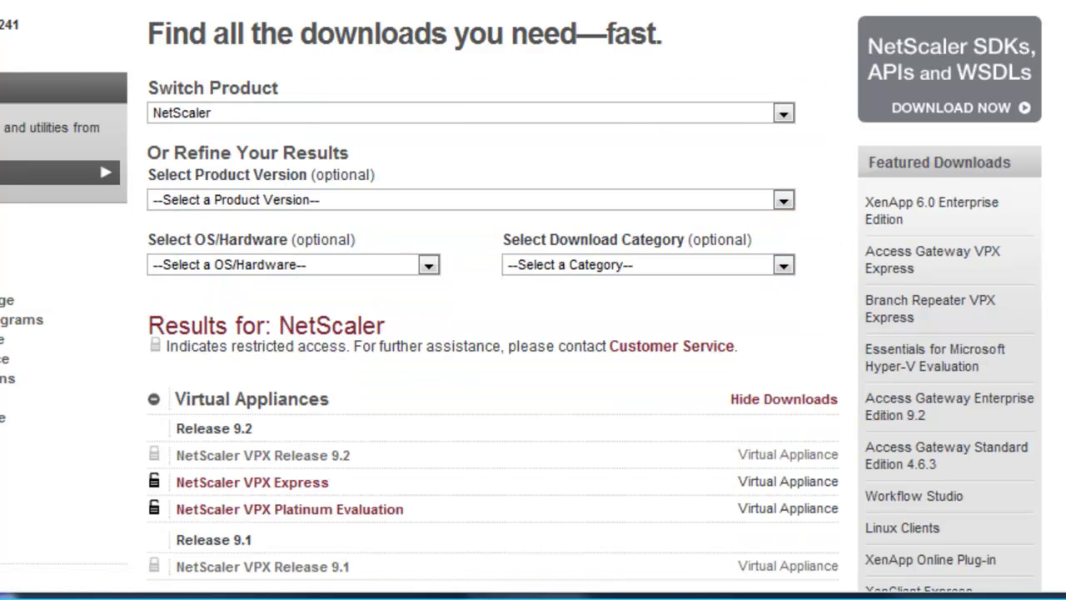
scroll(533, 333, "down", 3)
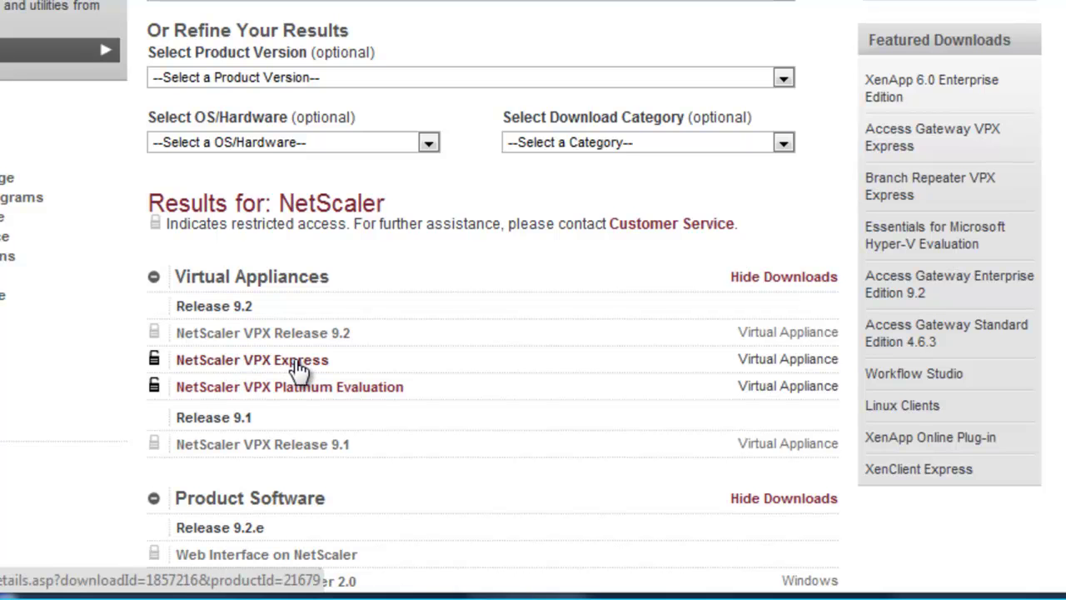
- Open NetScaler VPX Express and scroll down to the XenServer 9.2 Build 50.4 download
left_click(299, 365)
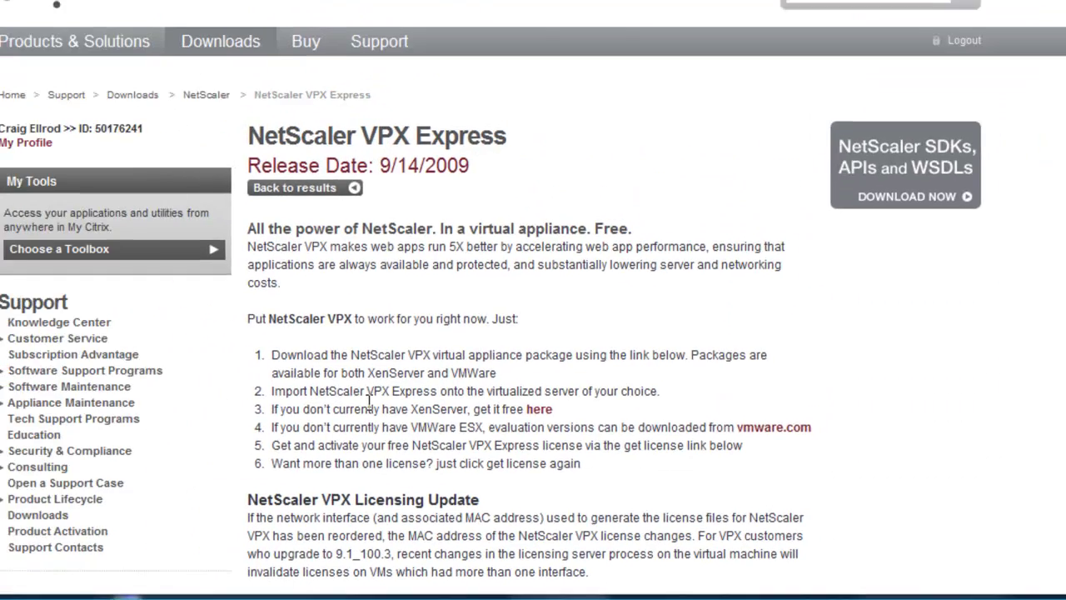
scroll(895, 481, "down", 8)
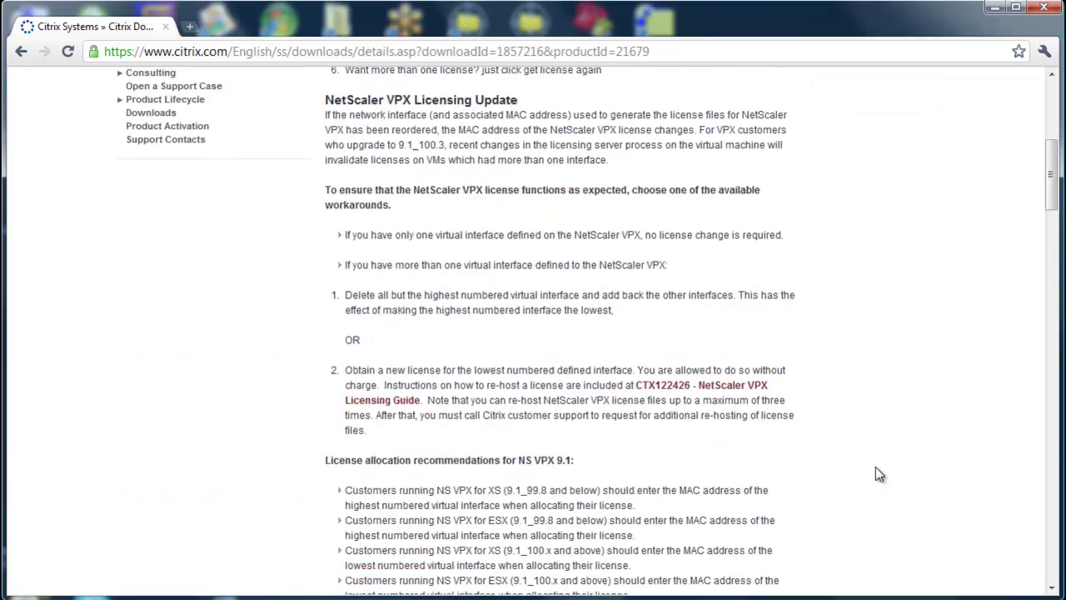
scroll(879, 474, "down", 1)
scroll(883, 474, "down", 8)
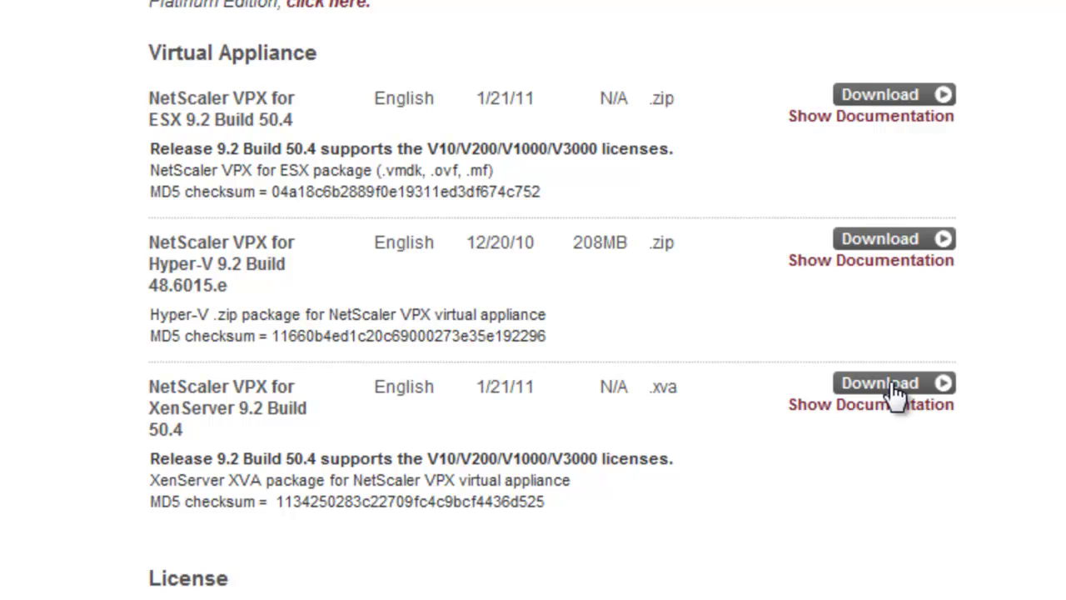
- Download the XenServer 9.2 Build 50.4 package, accepting the EULA and export-control agreement
left_click(893, 390)
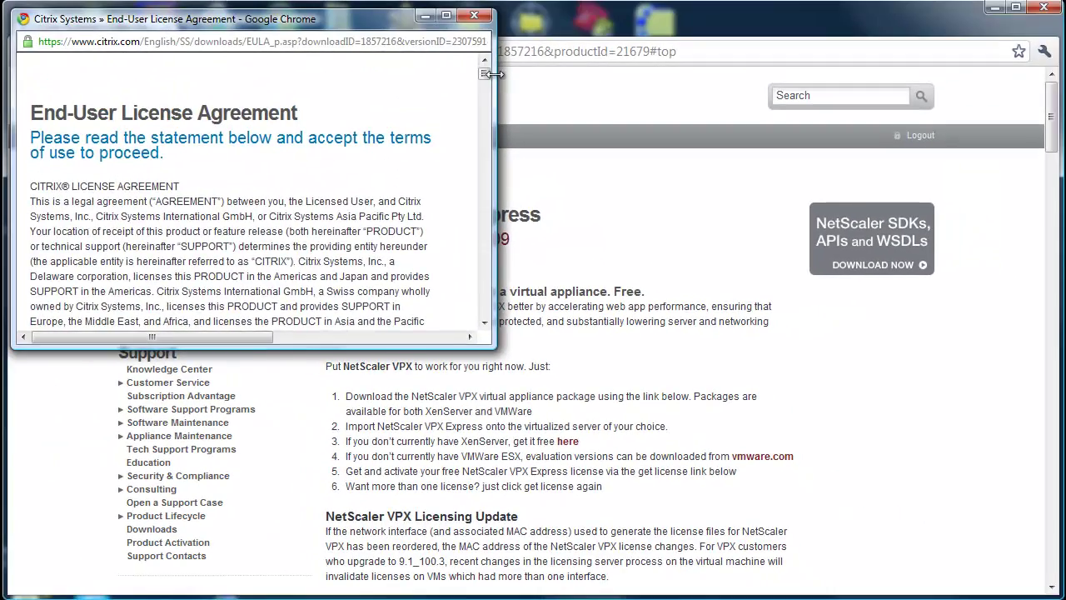
scroll(475, 116, "down", 5)
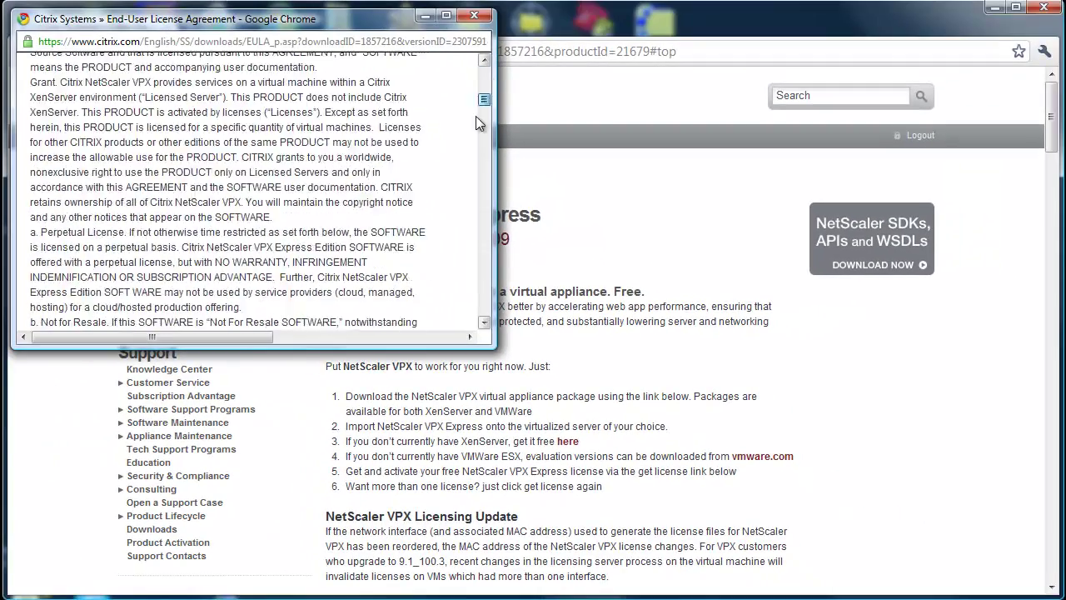
left_click_drag(484, 100, 484, 314)
left_click(253, 177)
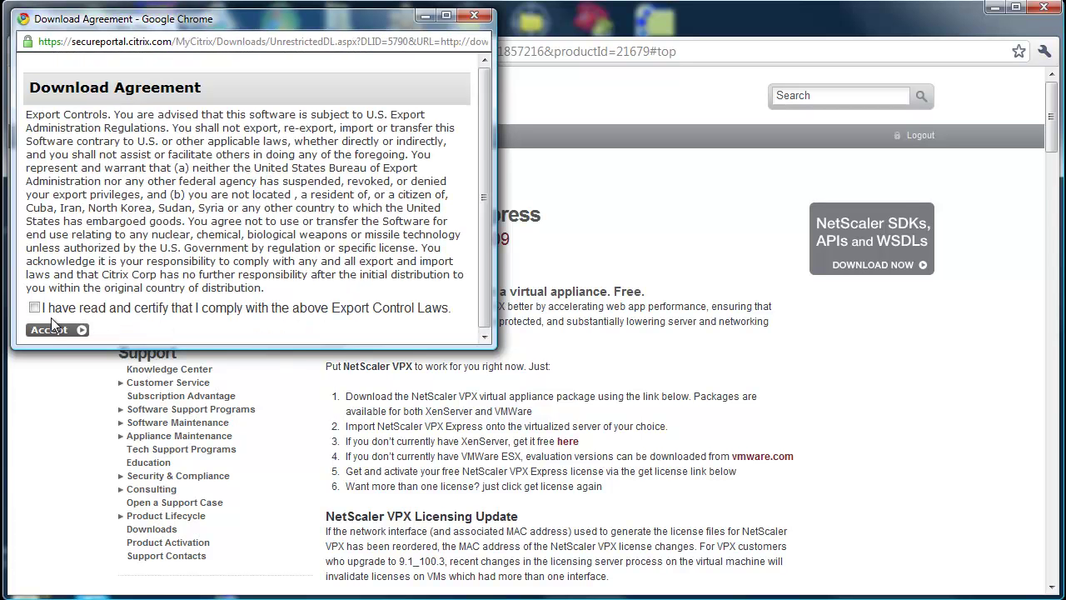
left_click(34, 308)
left_click(48, 330)
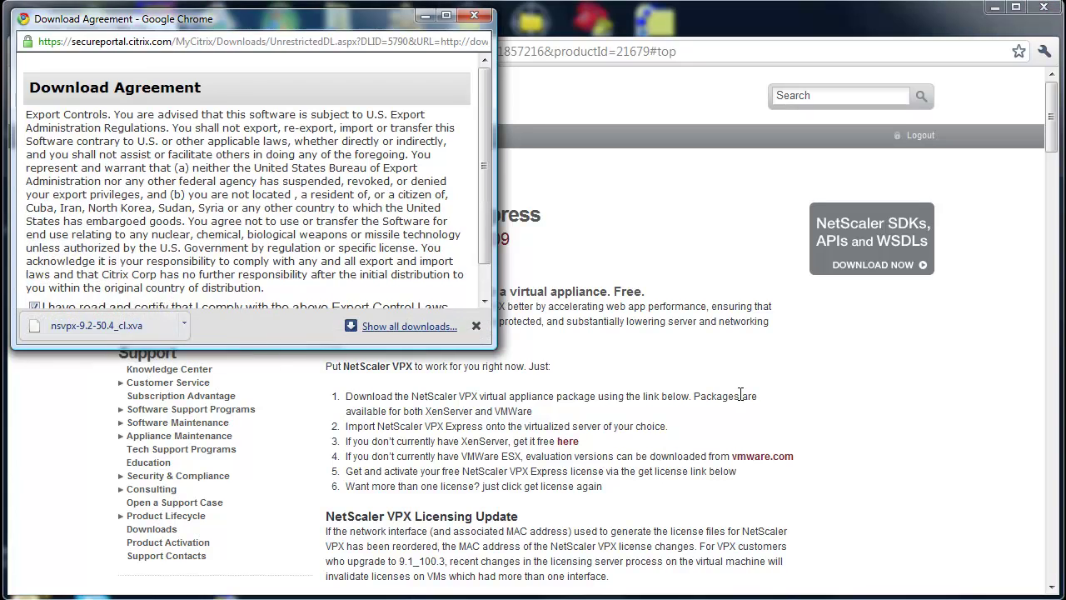
- Back on the VPX Express page, scroll to the License section and highlight the one-year note
left_click(910, 411)
scroll(907, 411, "down", 9)
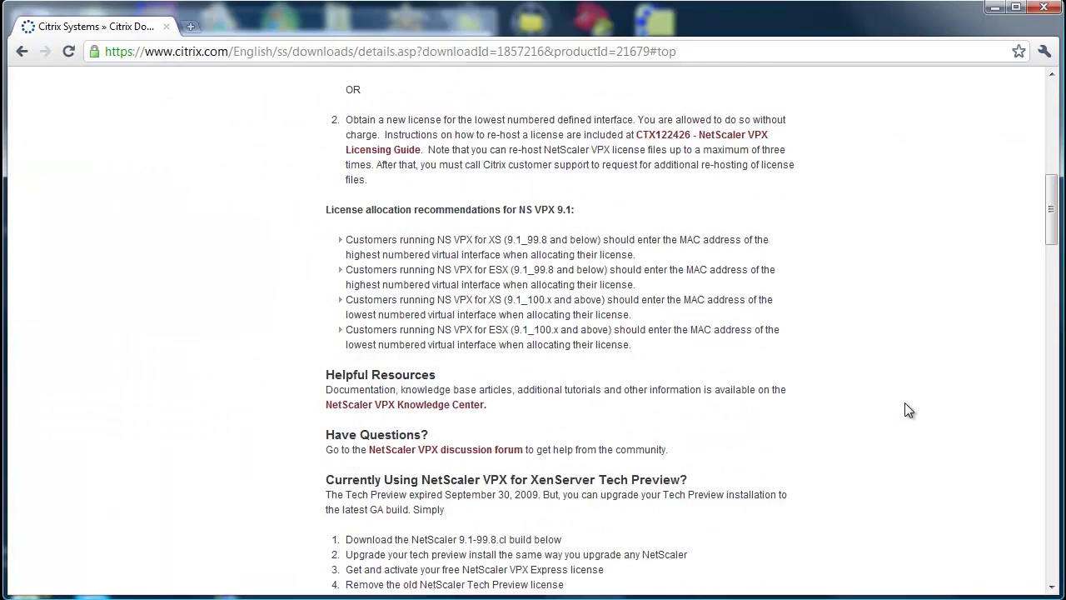
scroll(908, 410, "down", 2)
scroll(908, 410, "down", 3)
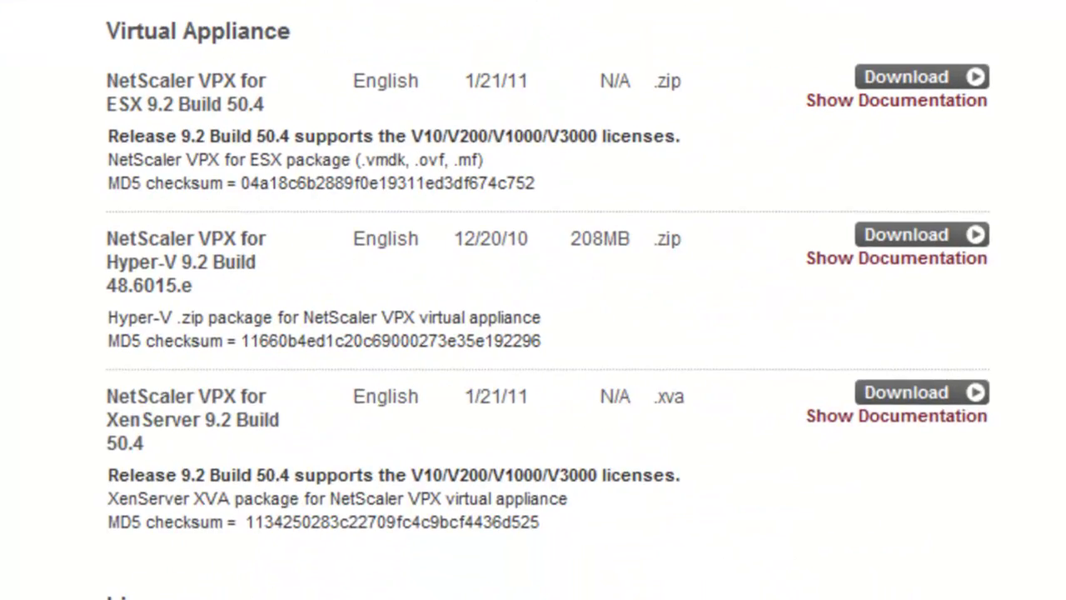
scroll(533, 333, "down", 3)
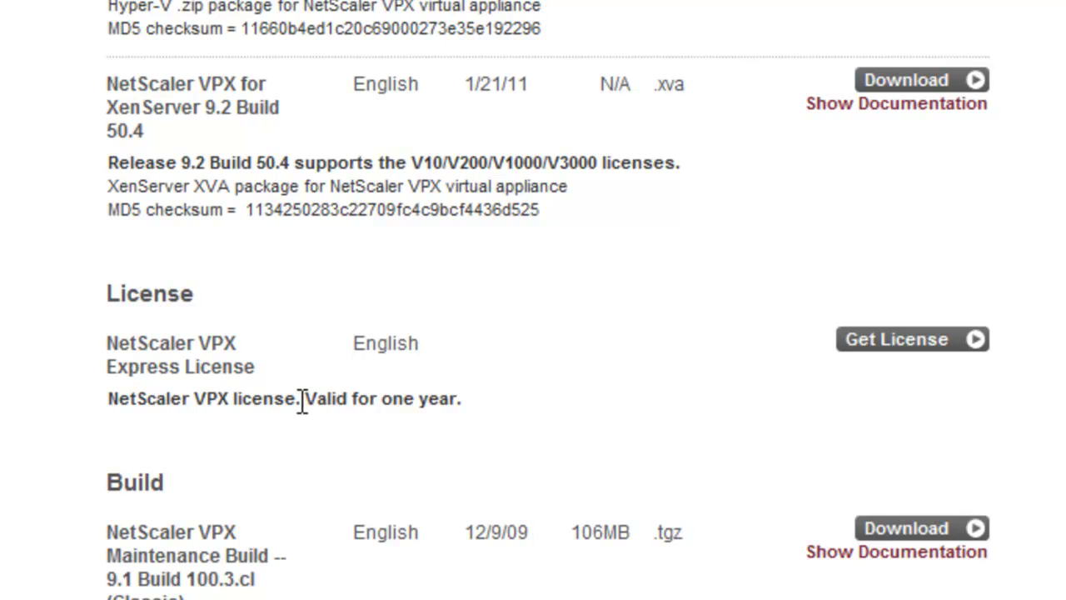
left_click_drag(301, 400, 507, 408)
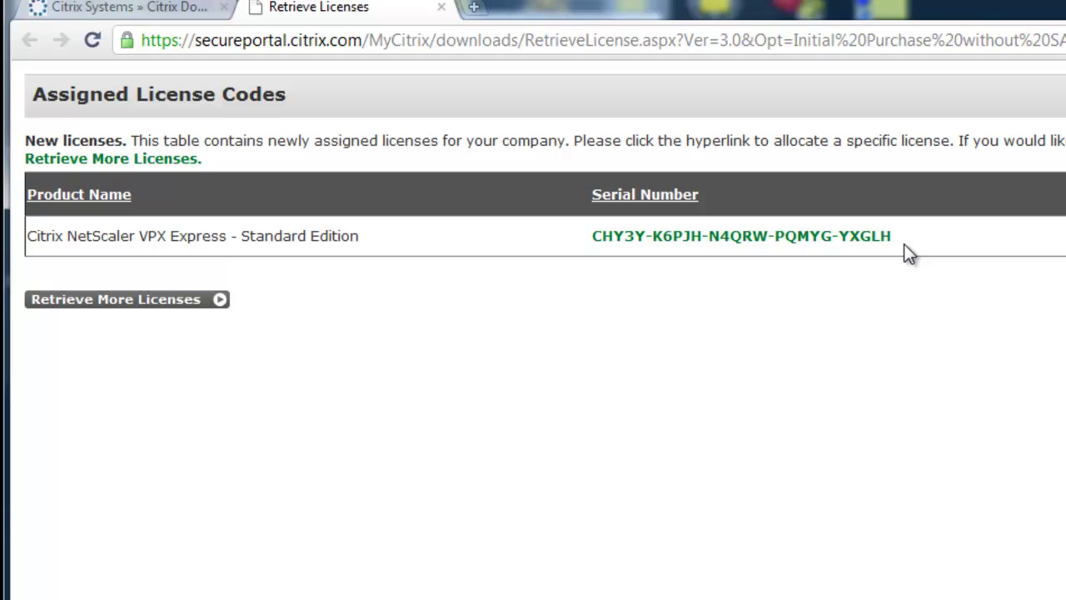
- Retrieve three more VPX Express licence codes and select the first serial number
left_click(164, 303)
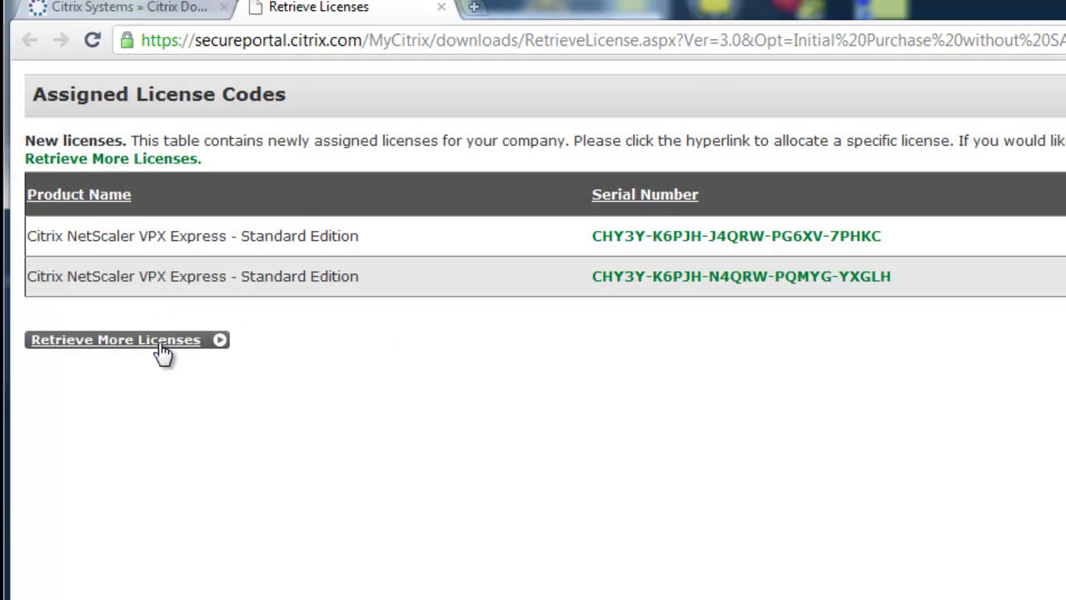
left_click(160, 342)
left_click(161, 382)
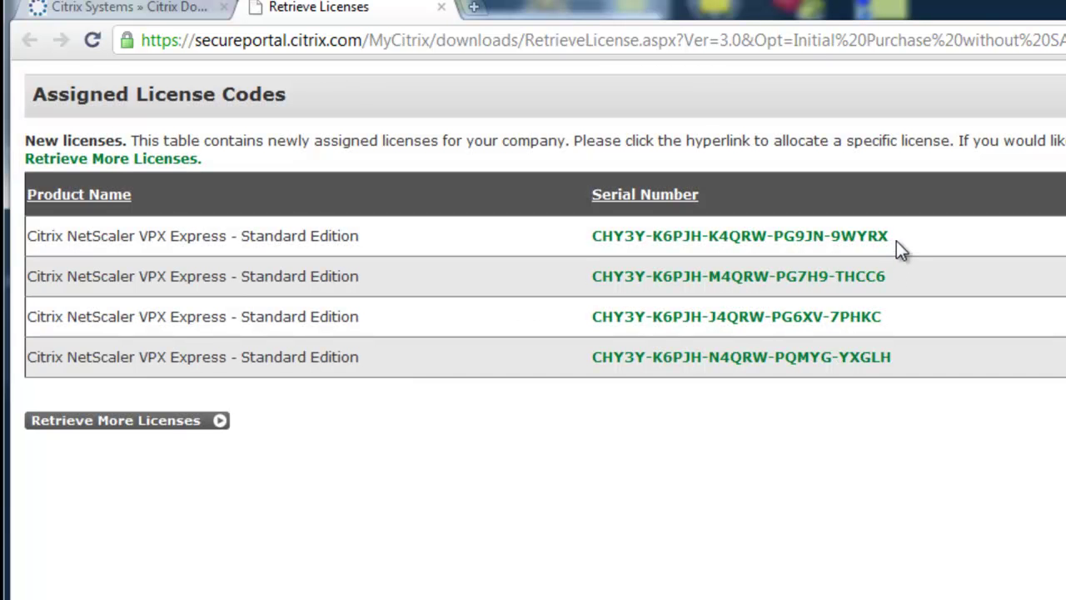
left_click_drag(897, 240, 591, 241)
key("ctrl+c")
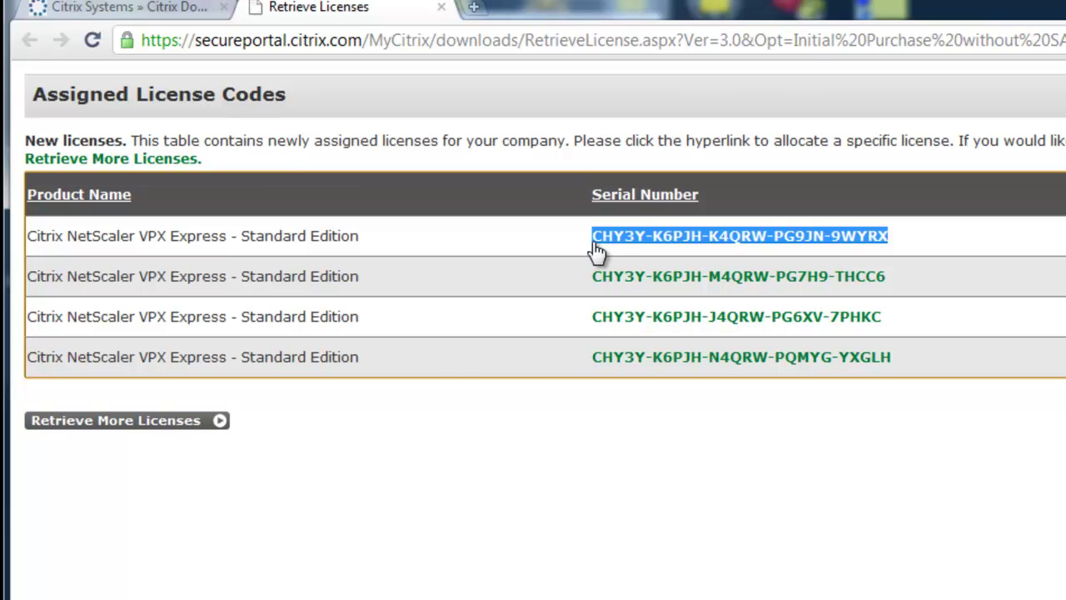
- Return to the NetScaler downloads page and show the Choose a Toolbox list
left_click(153, 15)
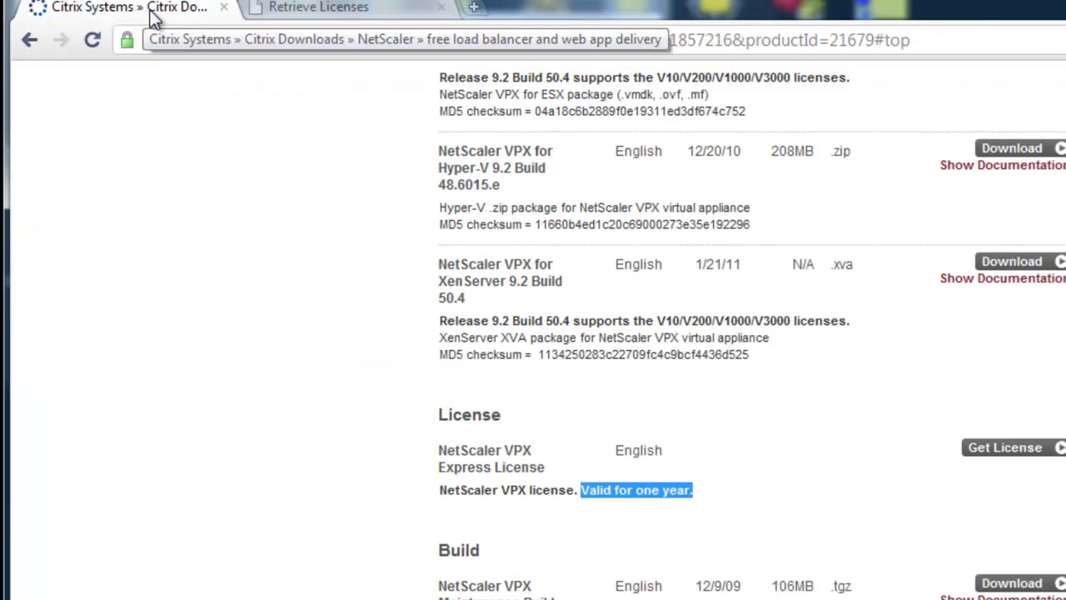
scroll(1036, 475, "up", 15)
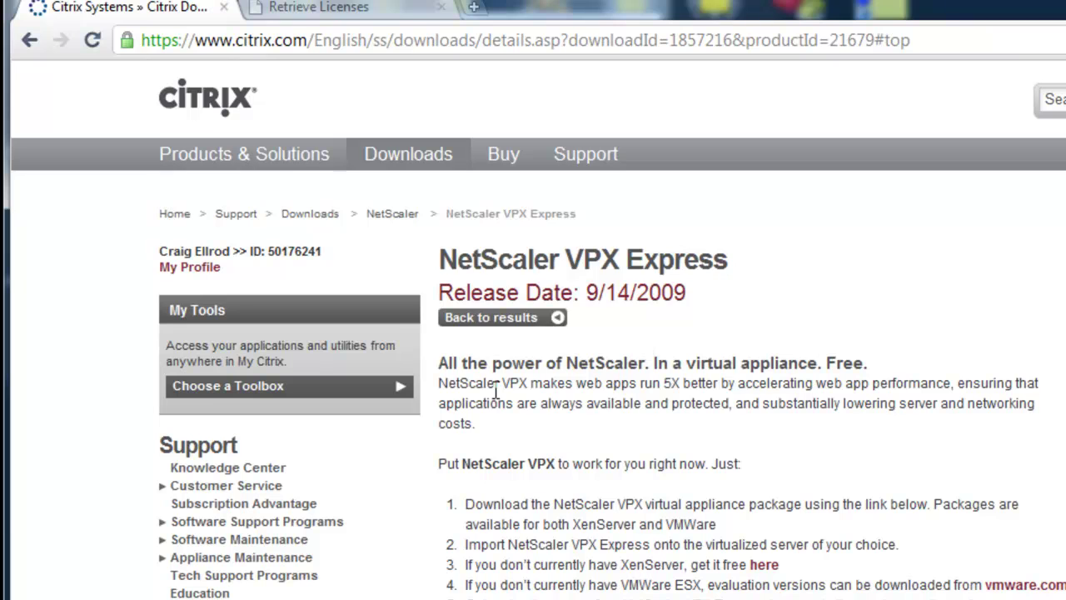
mouse_move(381, 389)
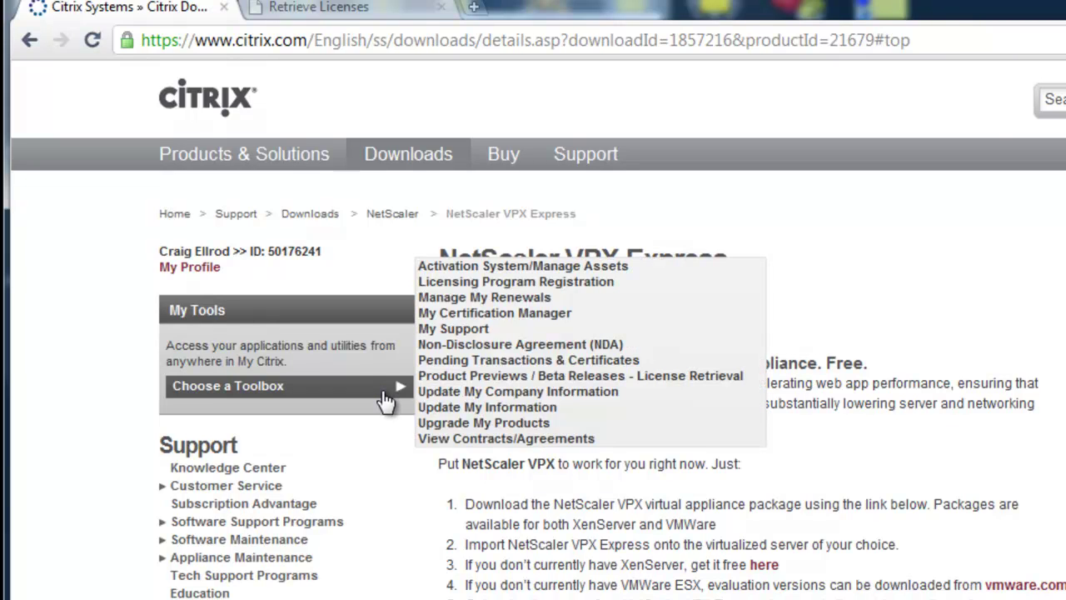
- Open Activation System/Manage Assets and set the Current Tool to Activate/Allocate
left_click(534, 266)
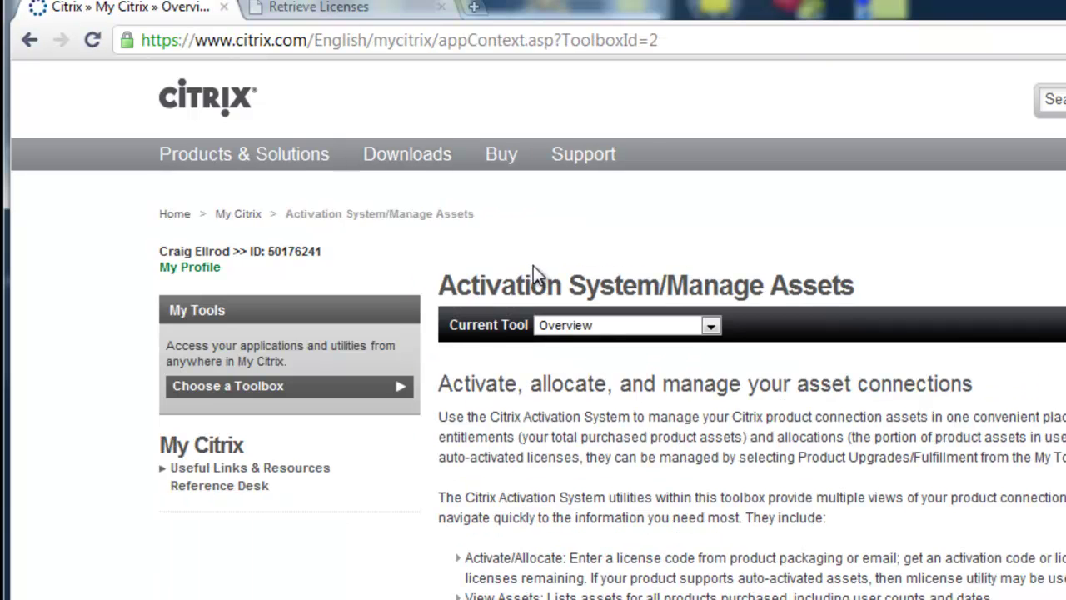
scroll(1009, 536, "down", 1)
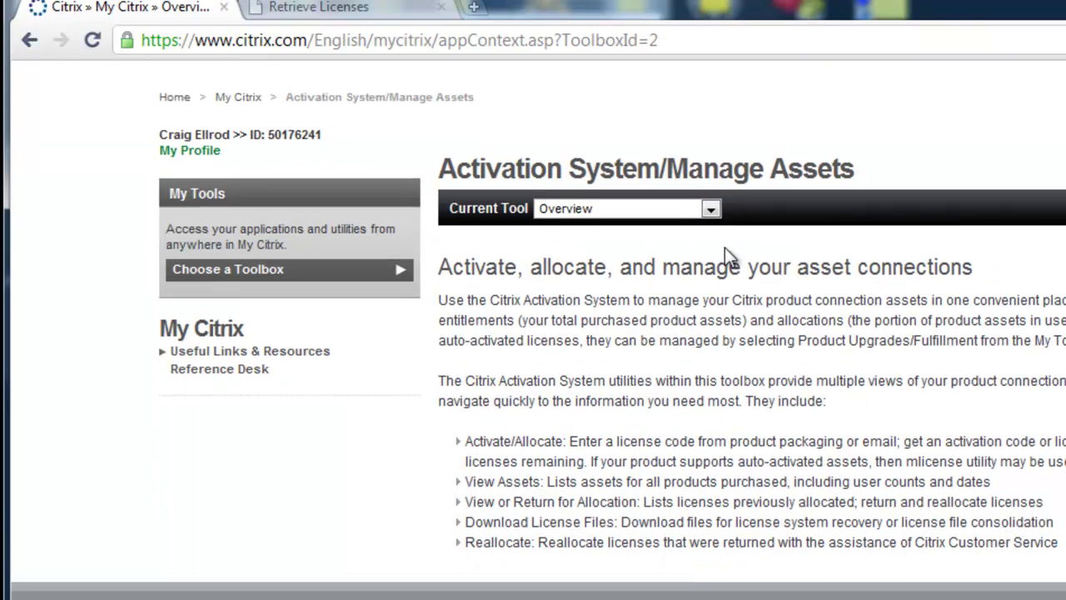
left_click(713, 211)
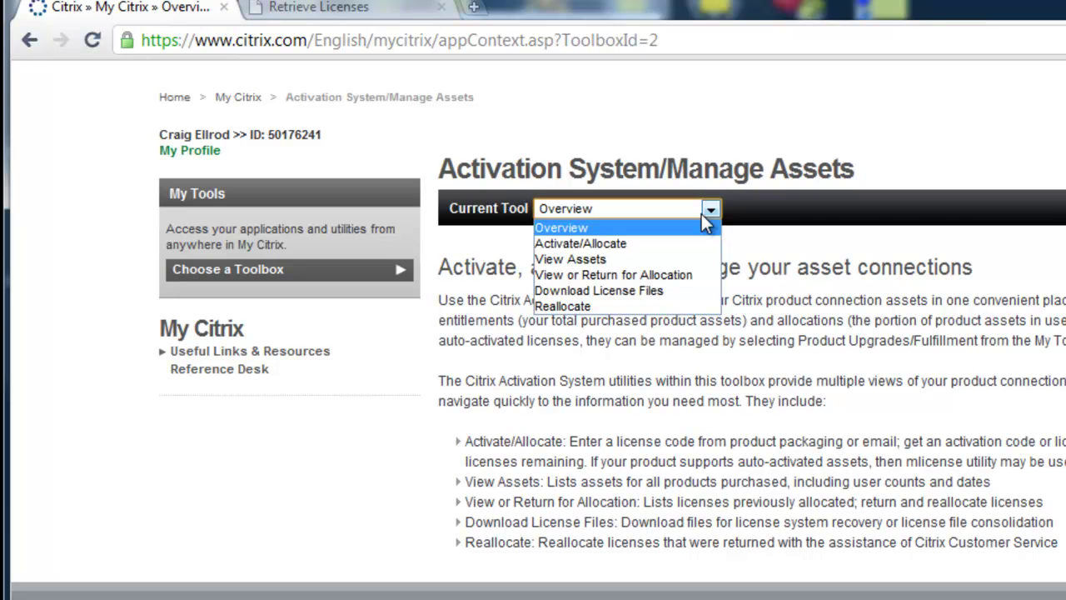
left_click(671, 242)
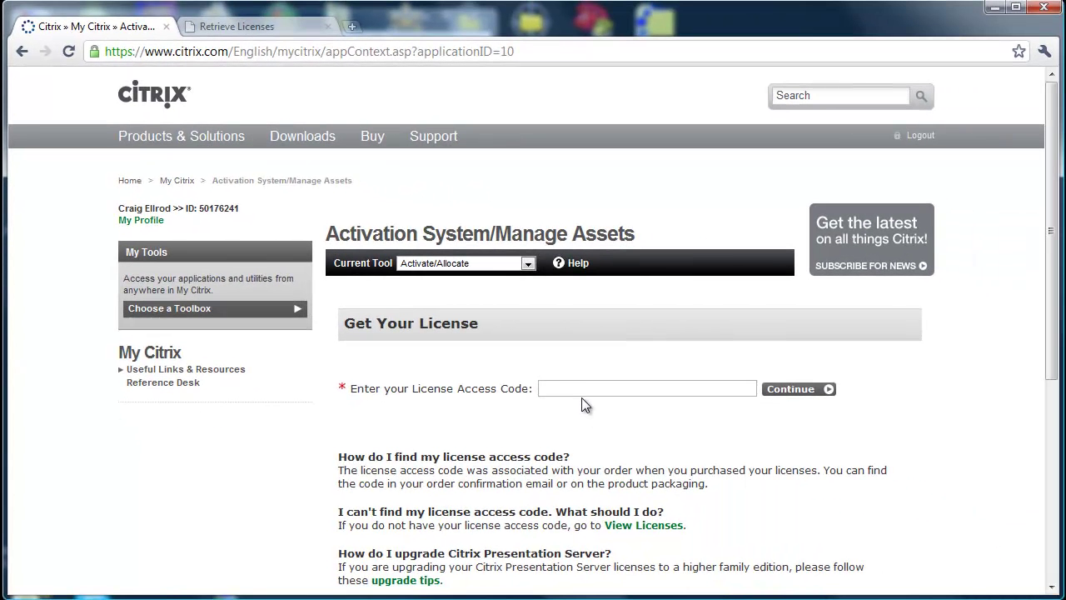
- Paste the copied license access code into its field and continue
left_click(589, 388)
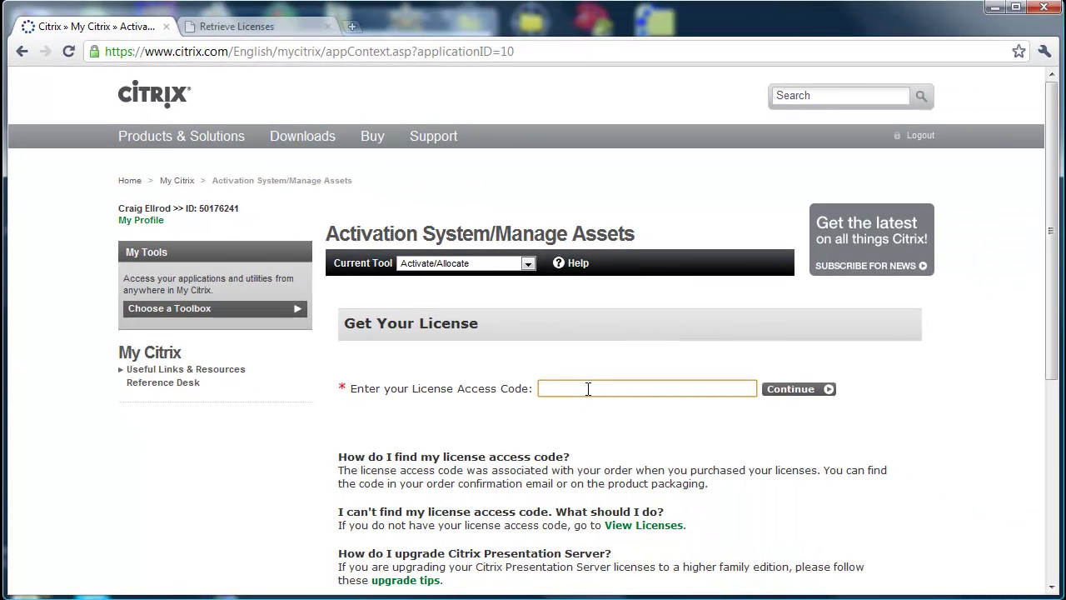
key("ctrl+v")
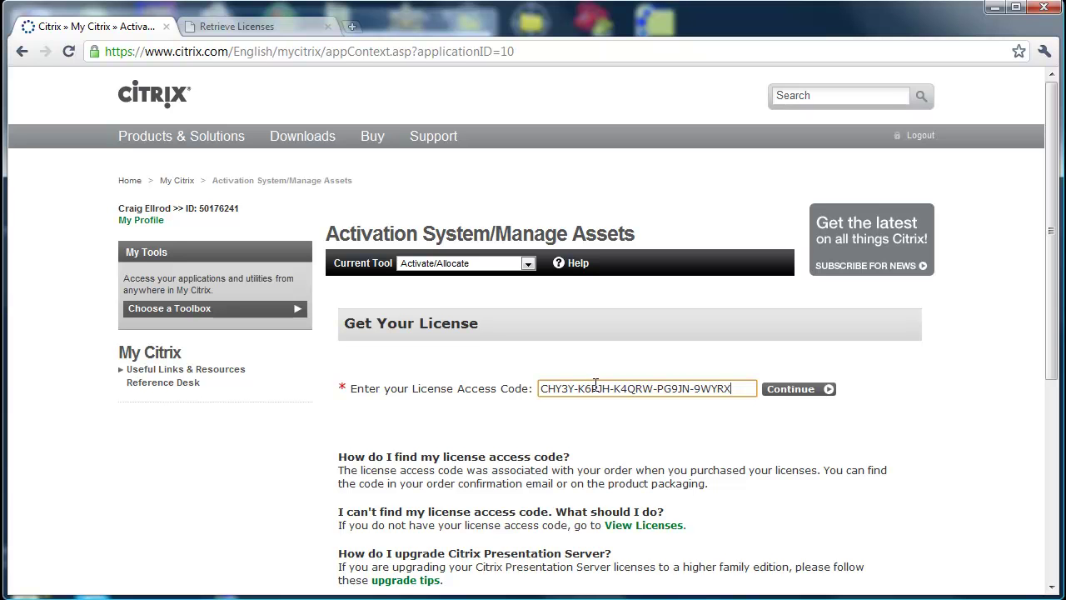
left_click(793, 390)
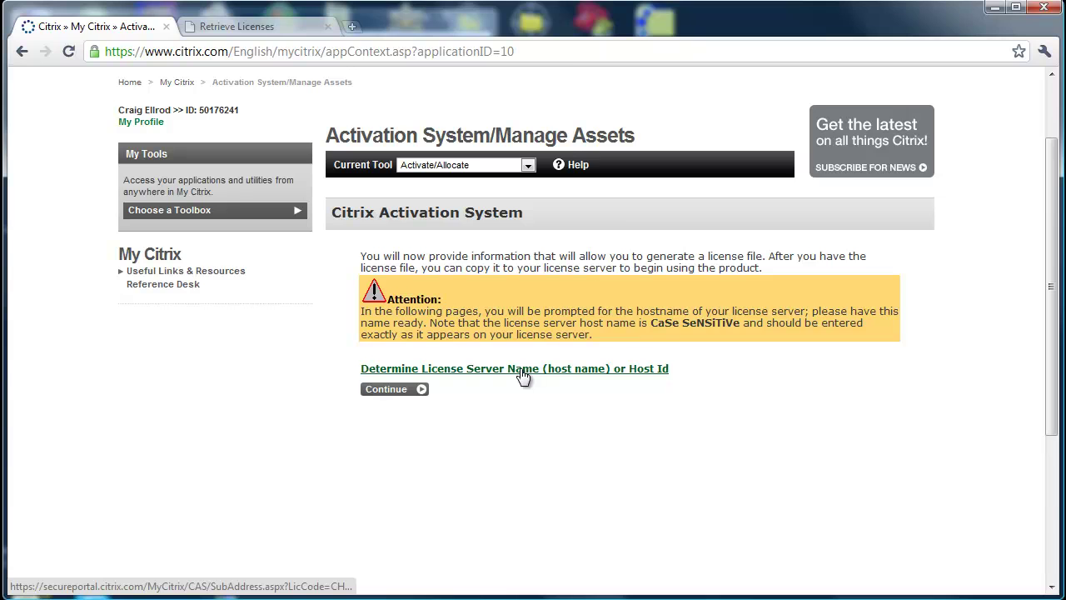
- Open the 'Determine License Server Name (host name) or Host Id' help and read the NetScaler shell instructions
left_click(518, 369)
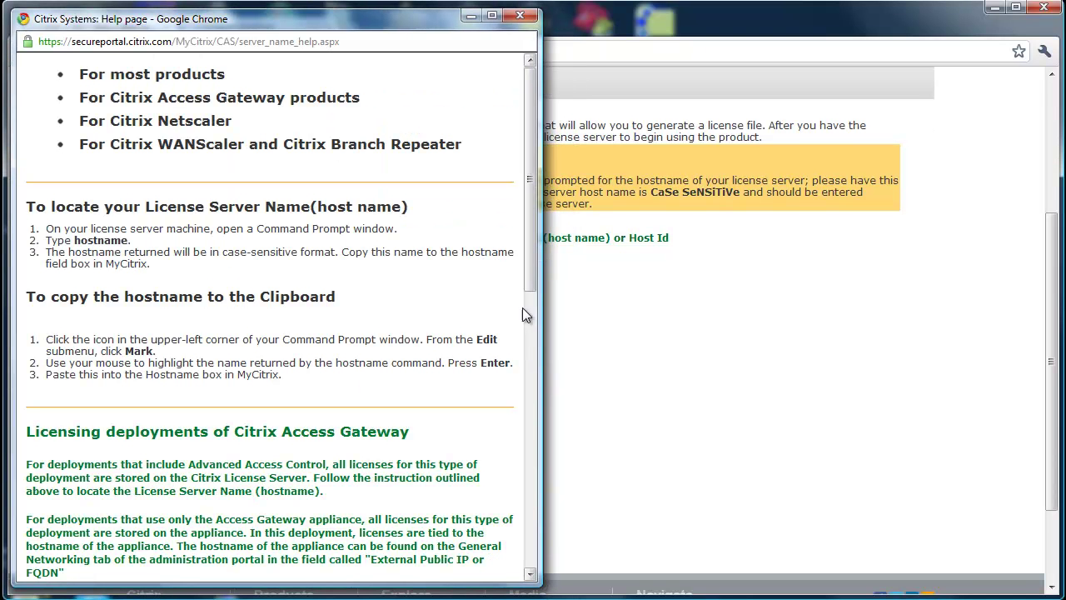
left_click_drag(532, 227, 550, 410)
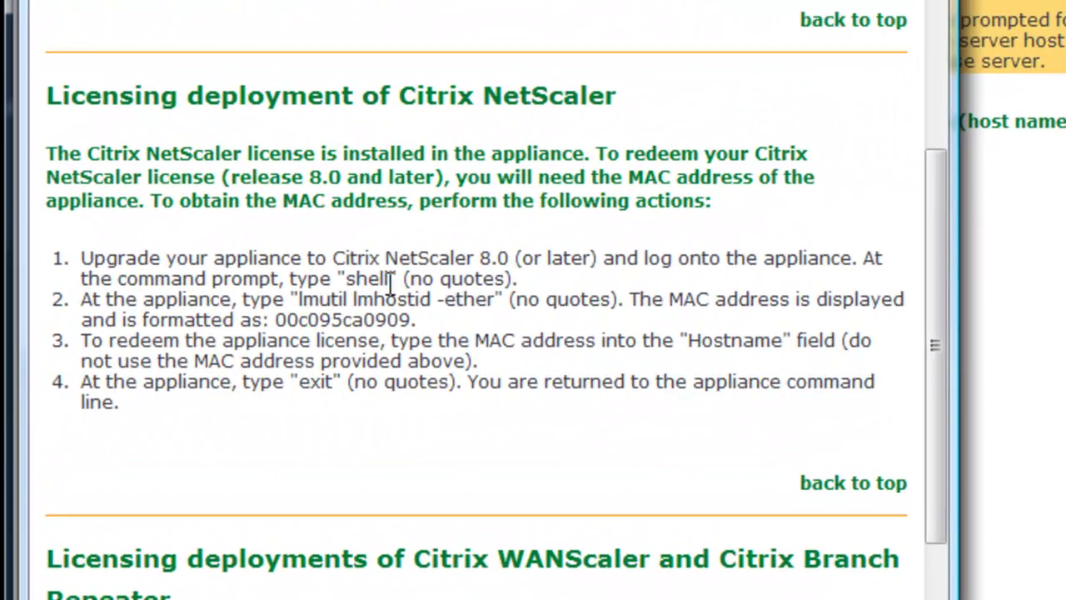
left_click_drag(390, 281, 388, 283)
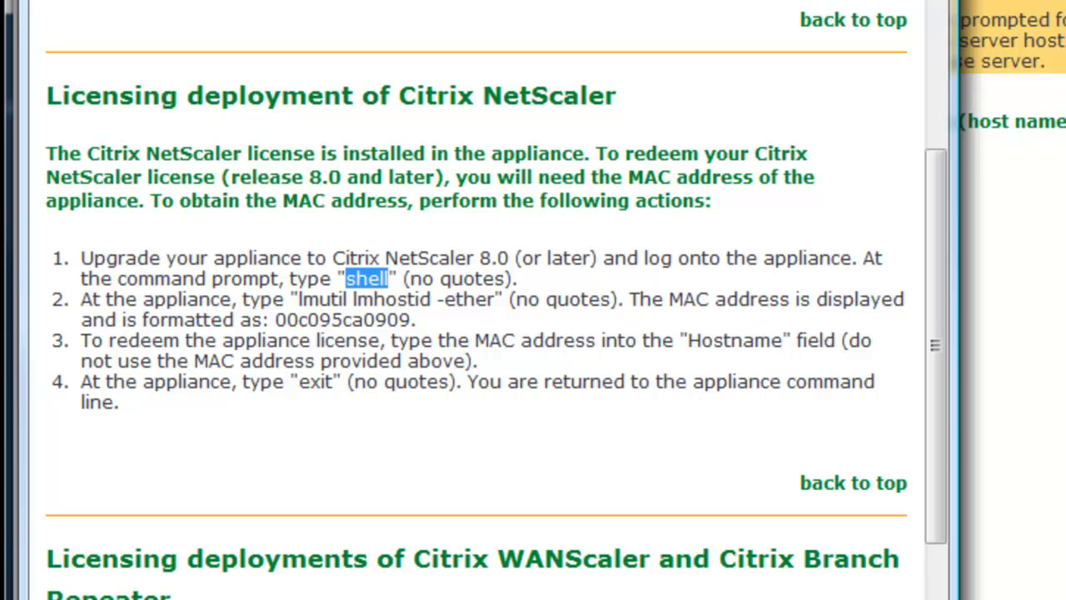
- In the SSH terminal, enter shell and run 'lmutil lmhostid -ether'
key("alt+Tab")
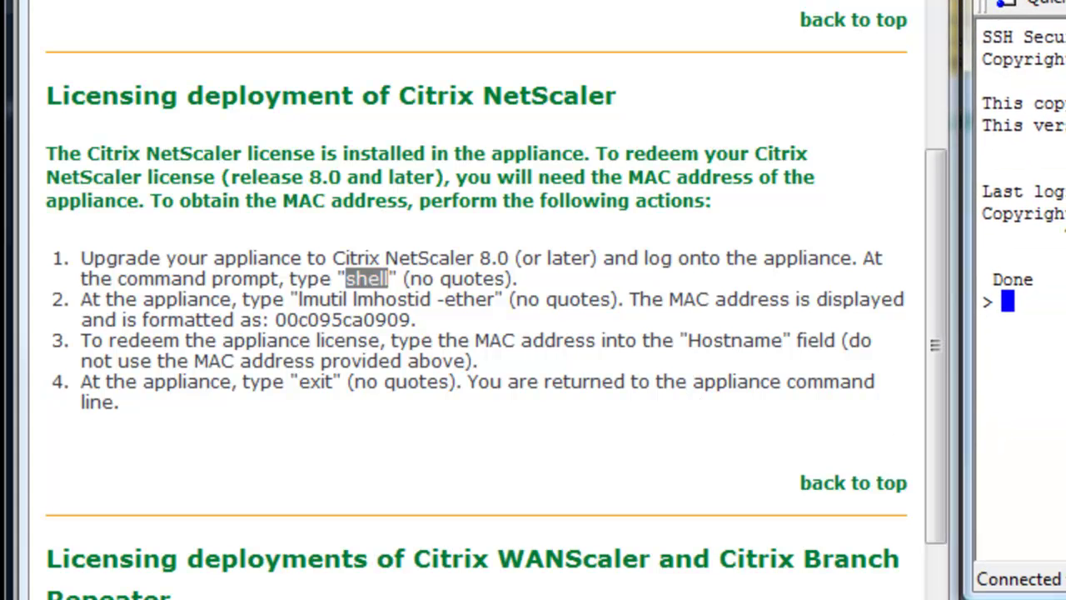
key("Return")
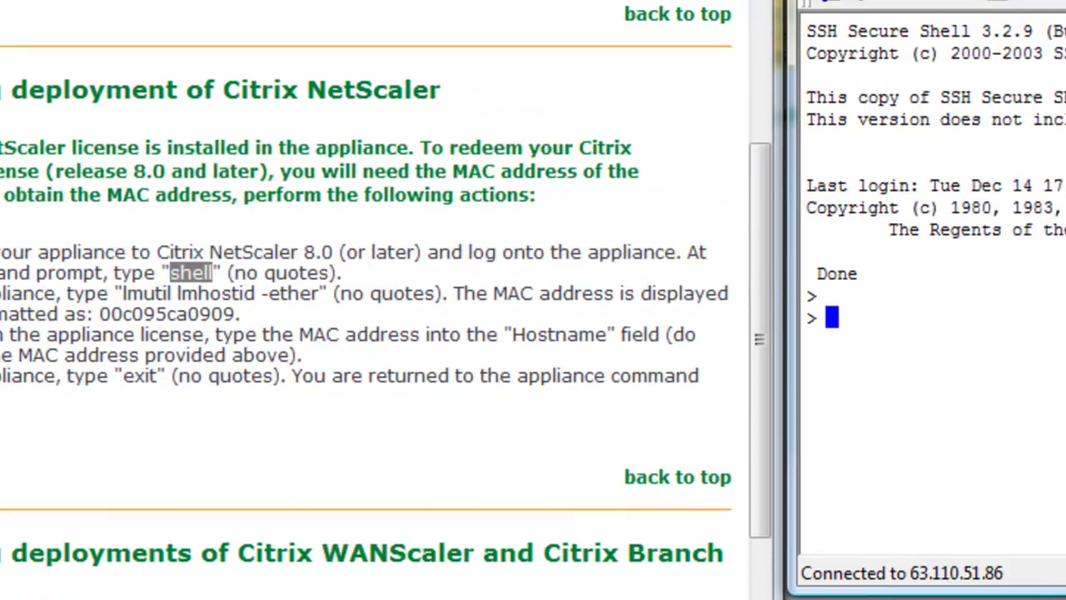
type("shell")
key("Return")
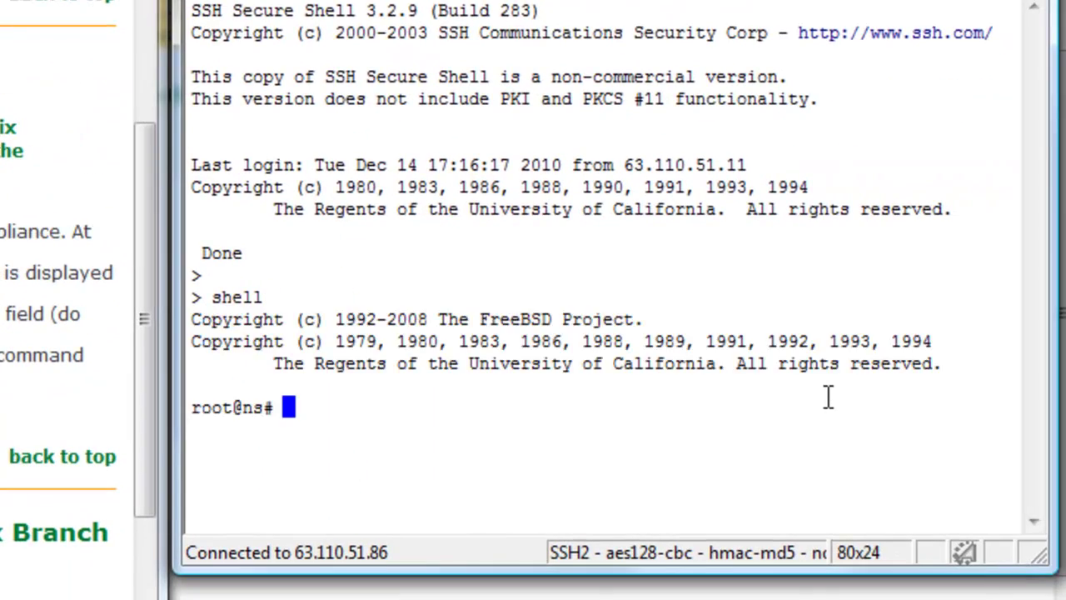
type("lm")
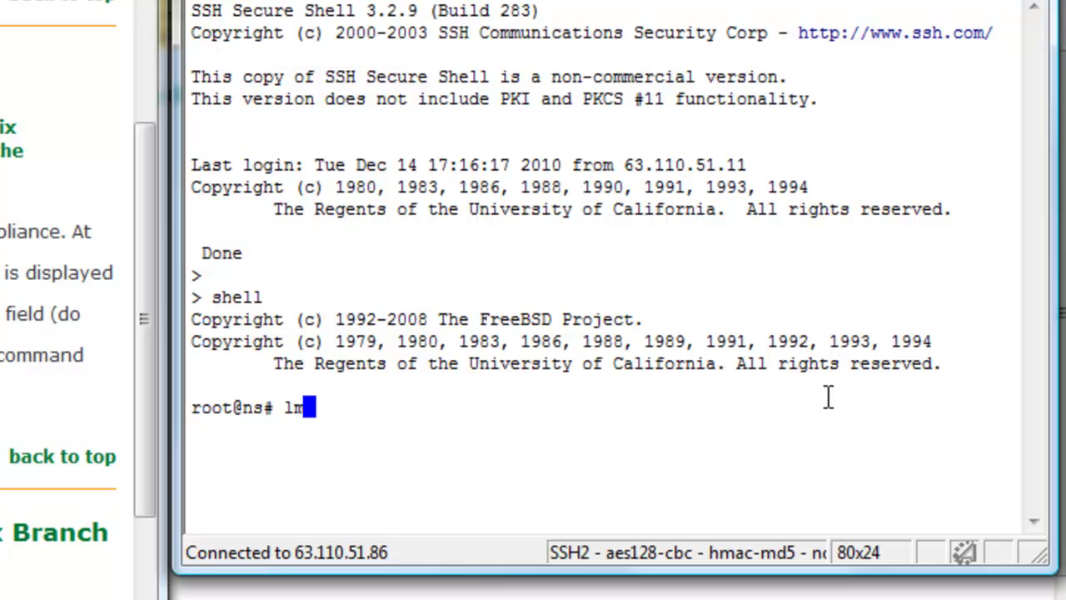
type("util lm")
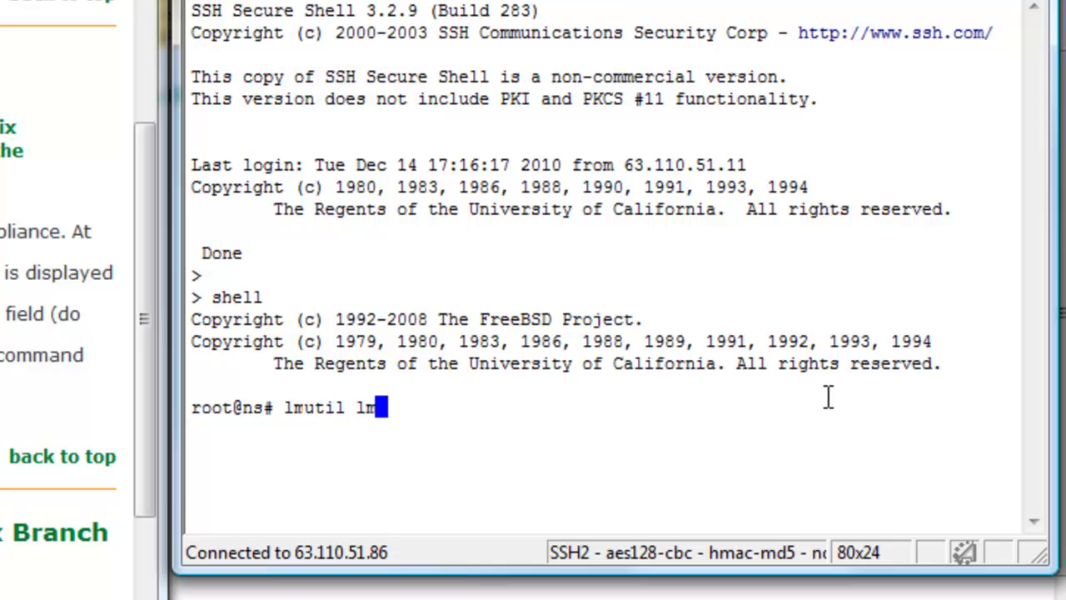
type("hostid -ether")
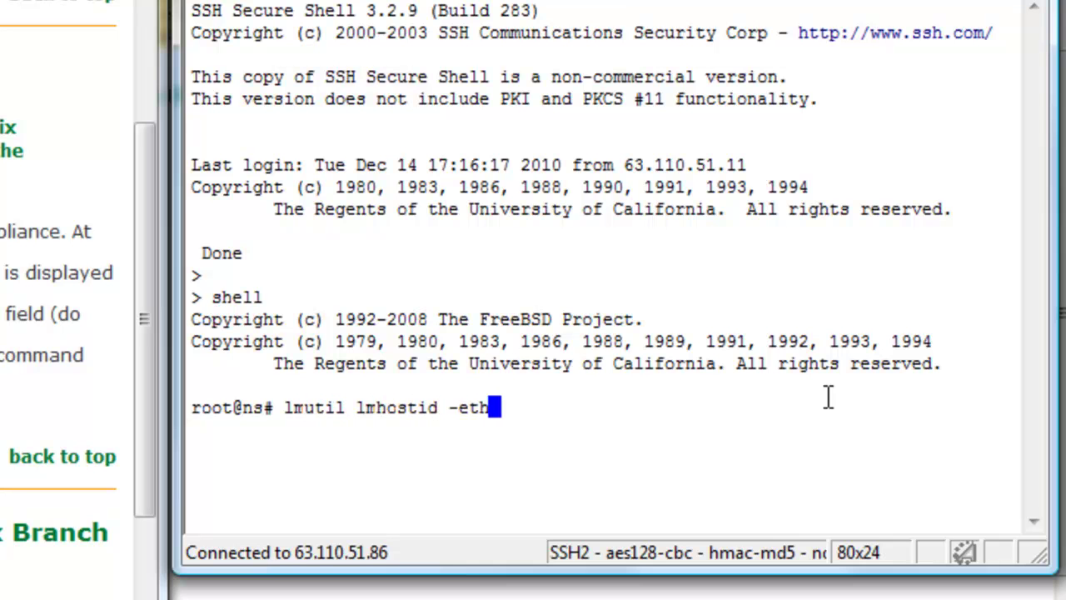
key("Return")
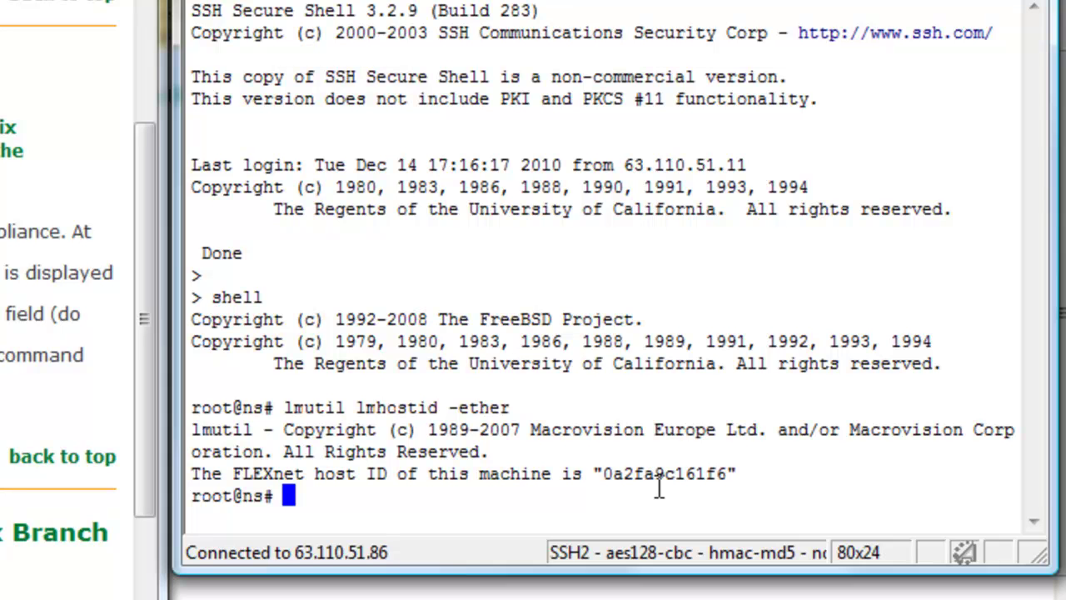
- Select the printed host ID 0a2fa9c161f6
left_click_drag(601, 475, 635, 474)
left_click(778, 498)
left_click_drag(721, 472, 730, 474)
left_click_drag(601, 474, 718, 471)
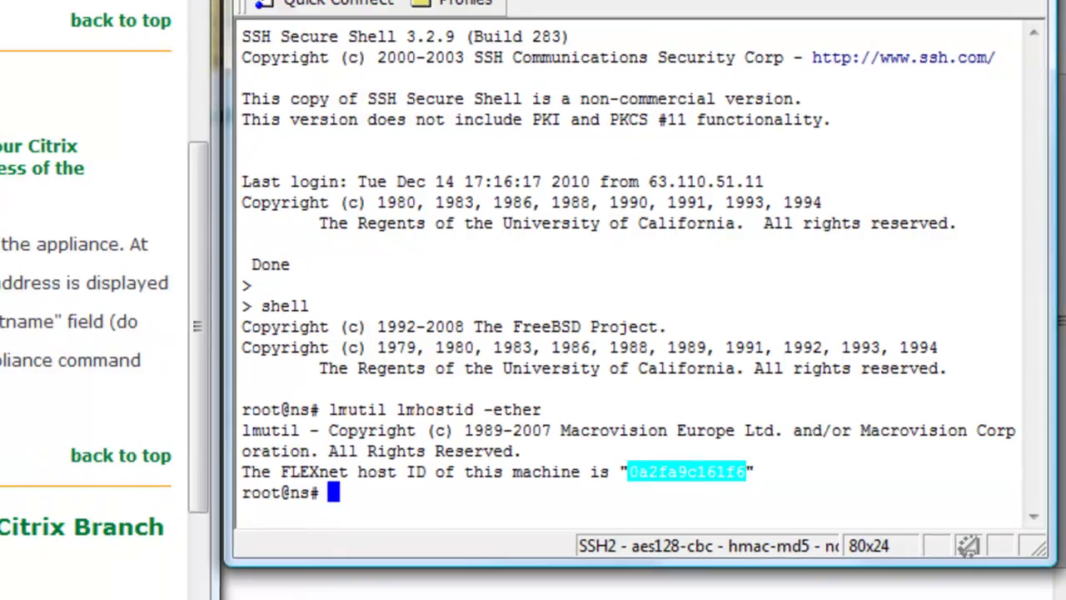
- Copy the host ID via Edit > Copy and minimize the terminal and help windows
left_click(593, 125)
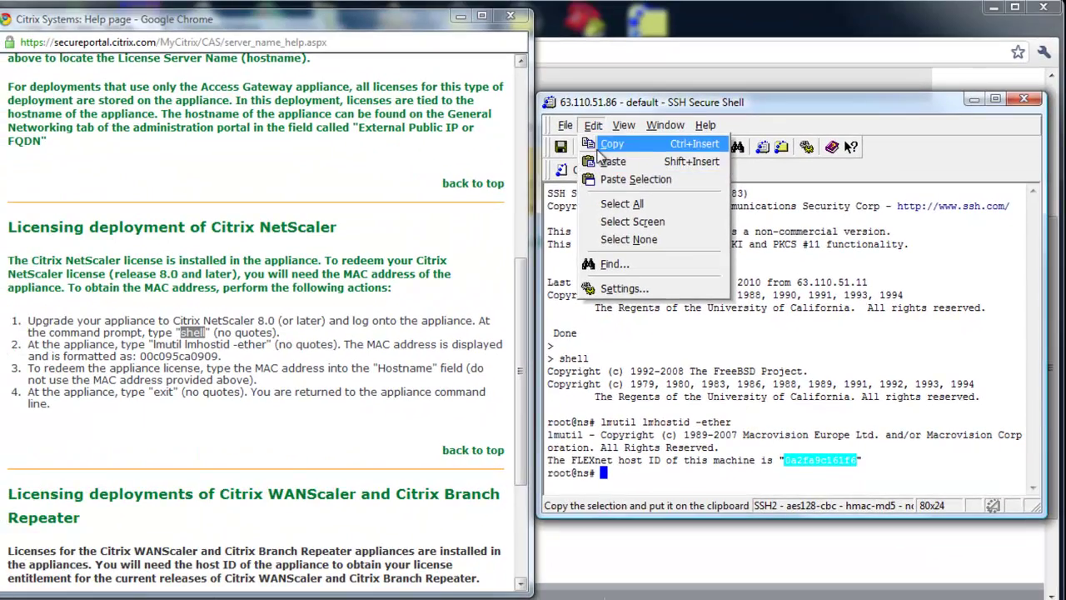
left_click(627, 148)
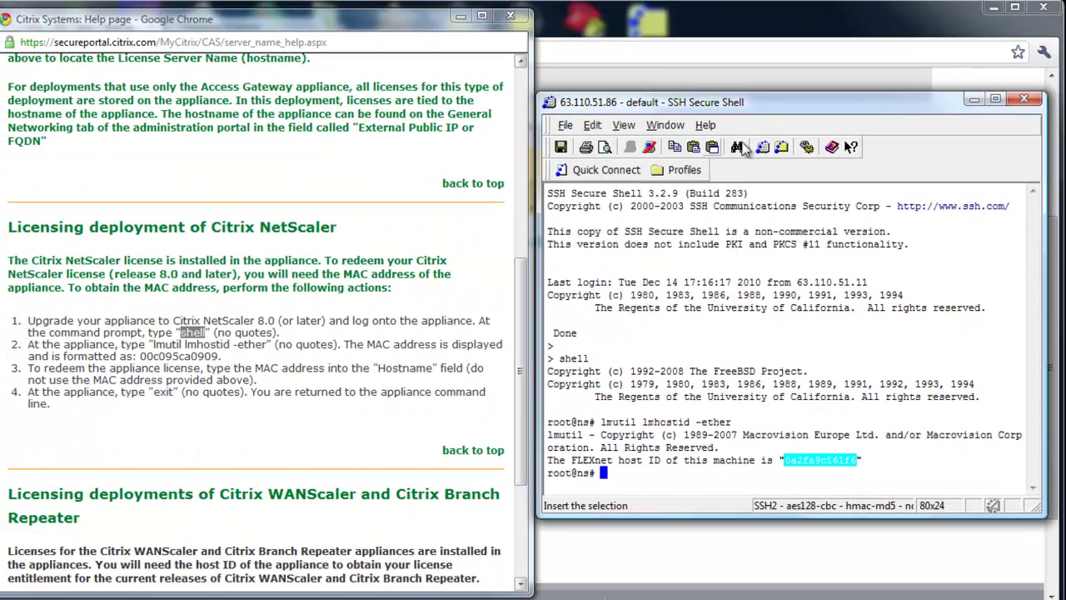
left_click(971, 99)
left_click(461, 16)
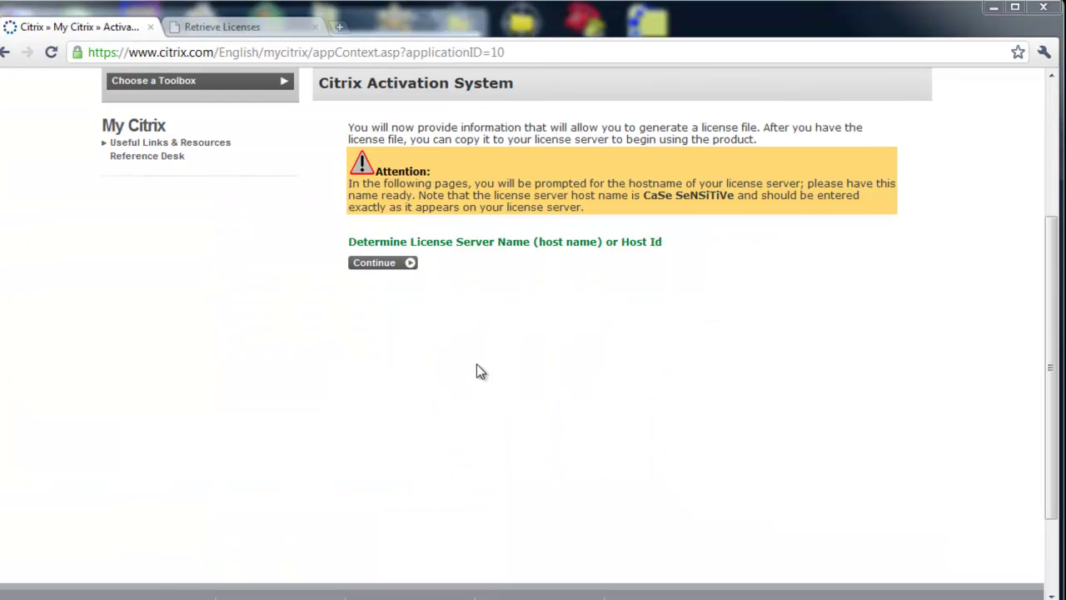
- Paste 0a2fa9c161f6 as the license server host name and allocate one license
left_click(373, 264)
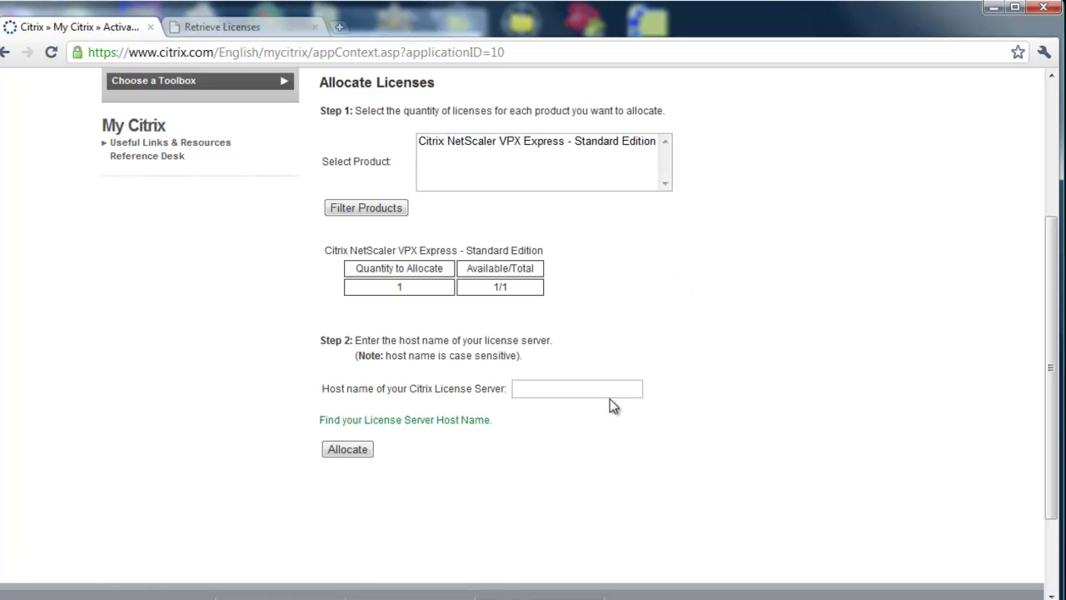
left_click(617, 389)
key("ctrl+v")
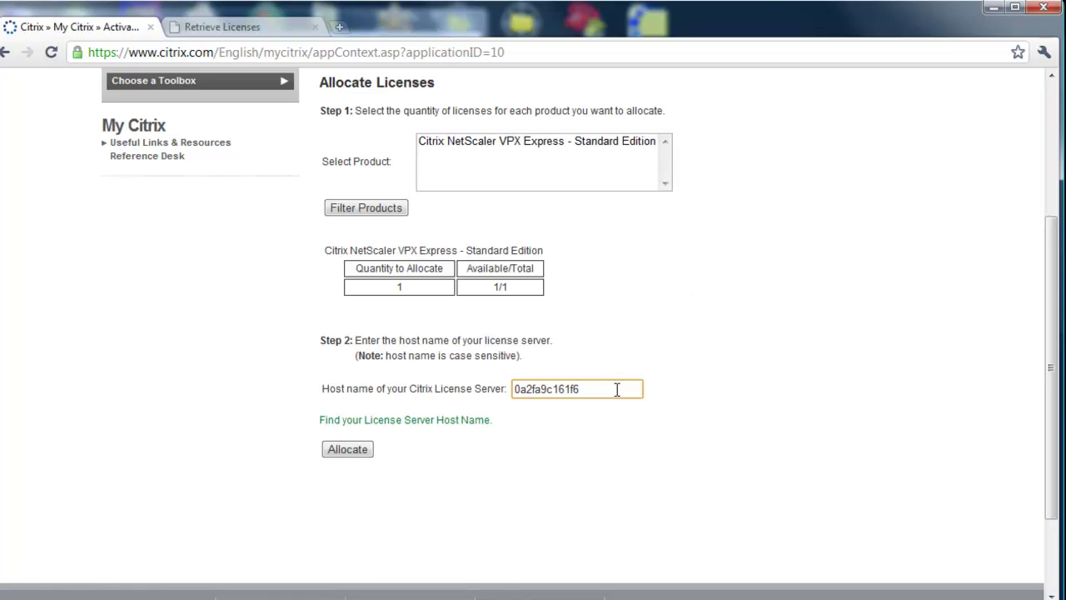
left_click(349, 453)
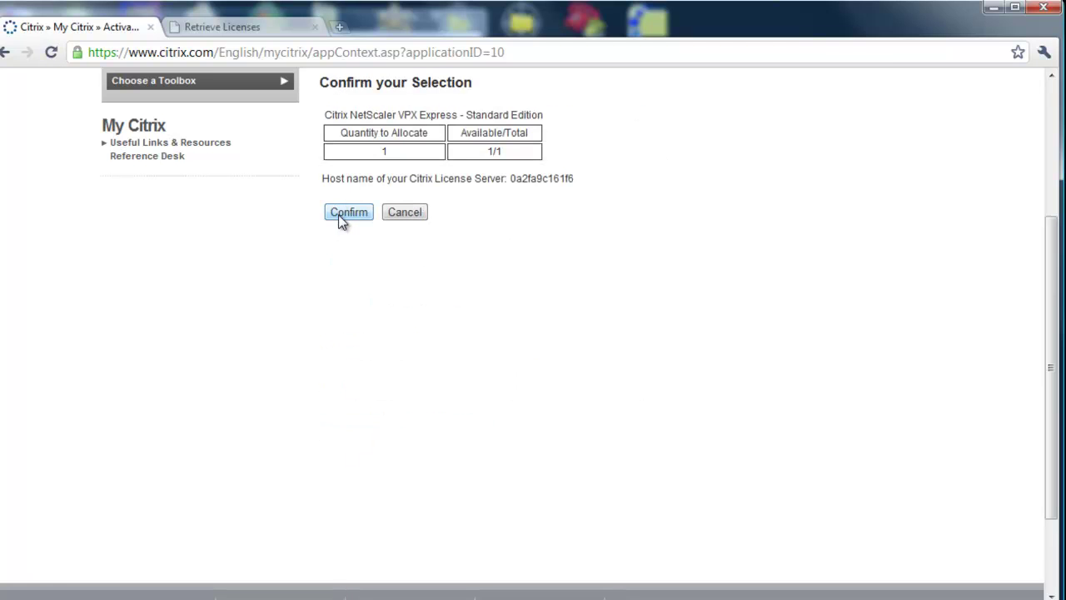
- Confirm the allocation and download license_20110201115522.lic
left_click(343, 213)
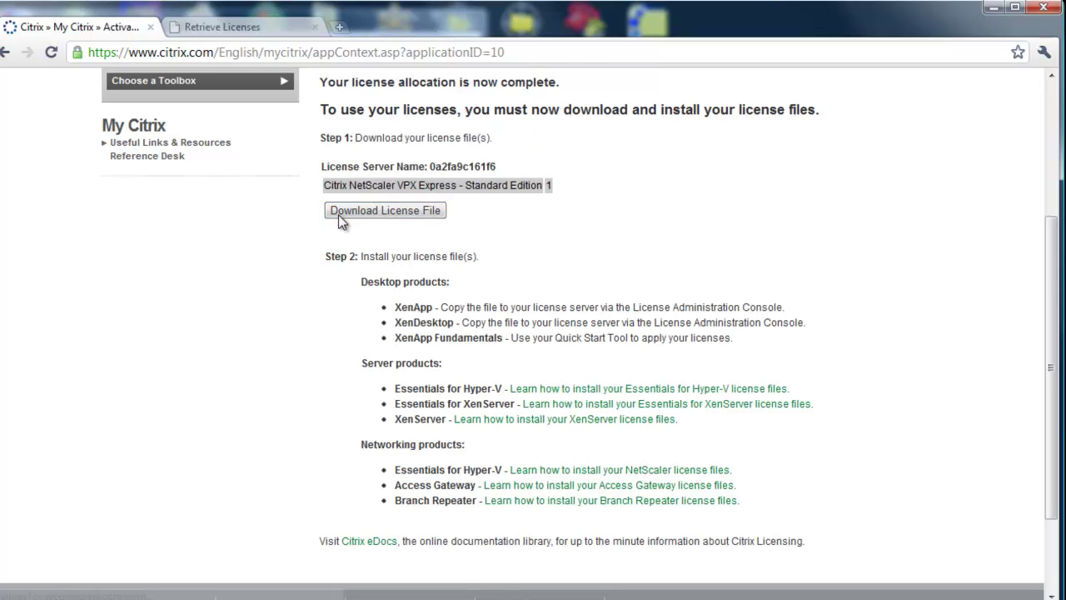
left_click(339, 216)
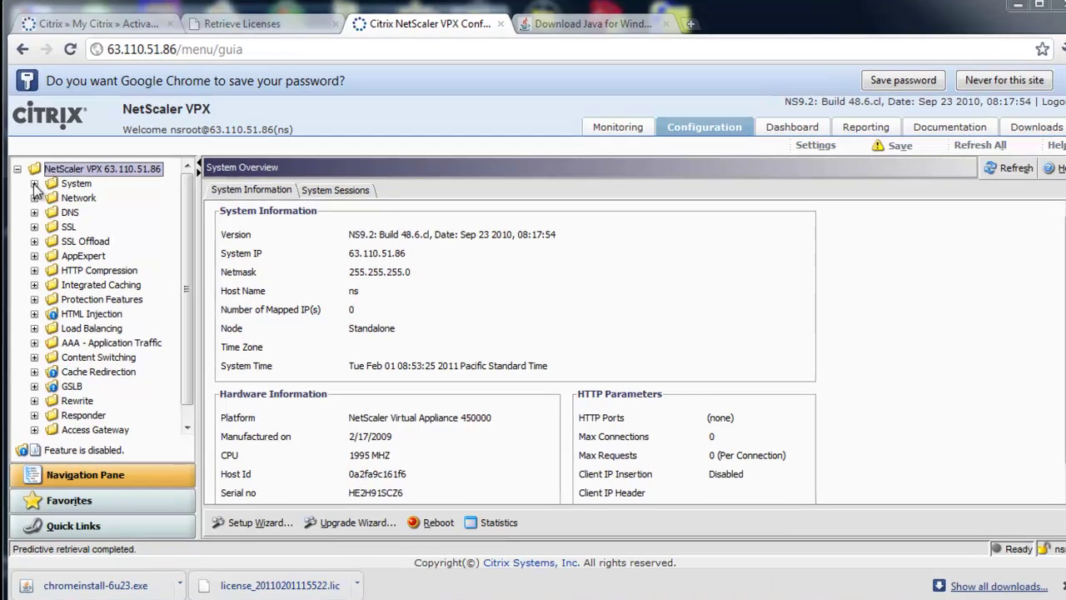
- Show the appliance's licensed features on the System > Licenses page
left_click(33, 183)
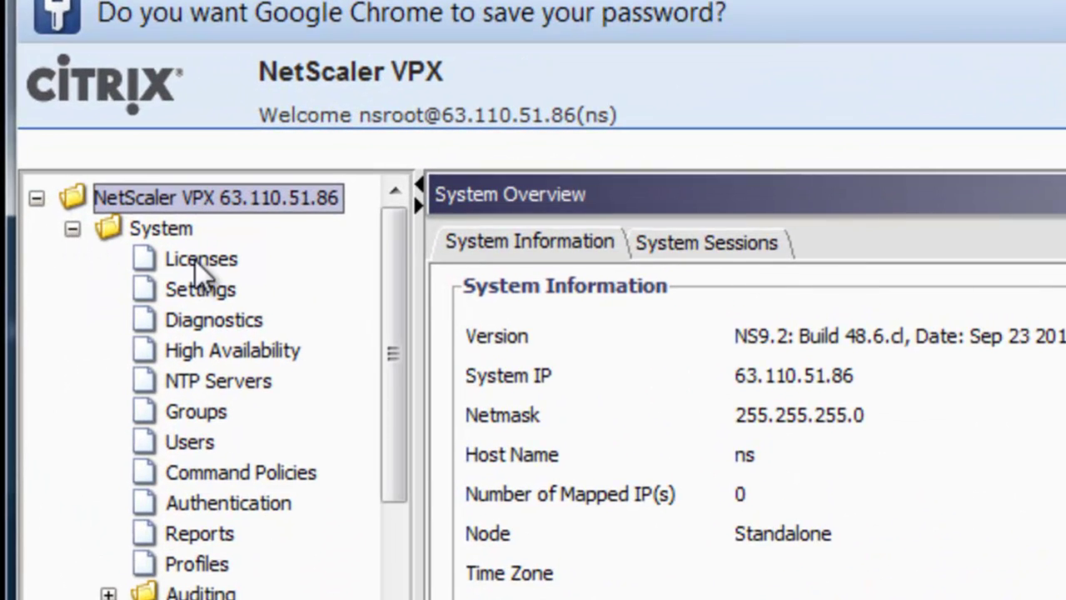
left_click(197, 261)
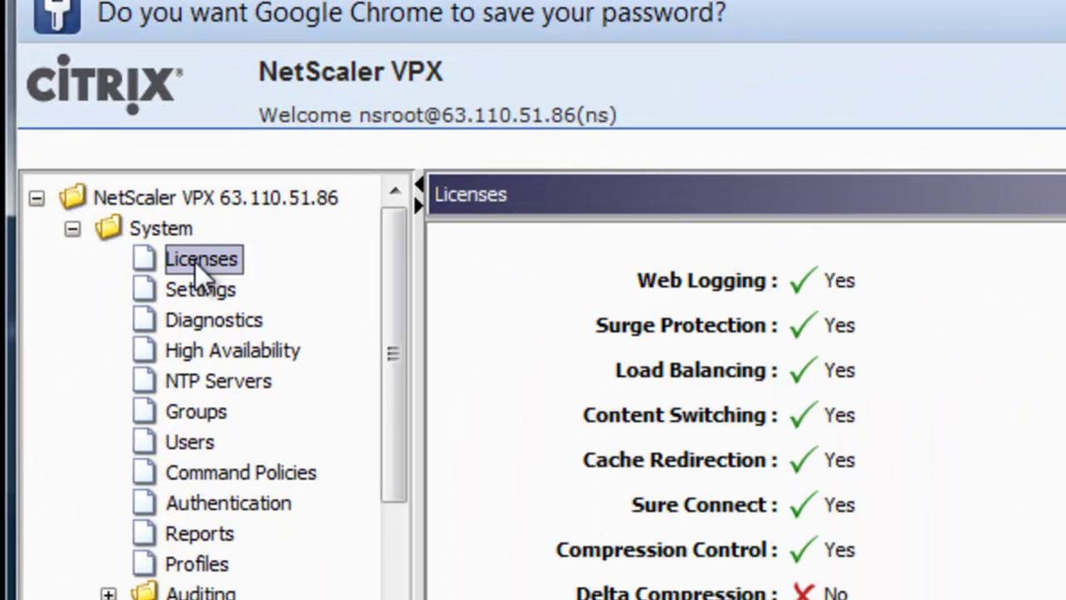